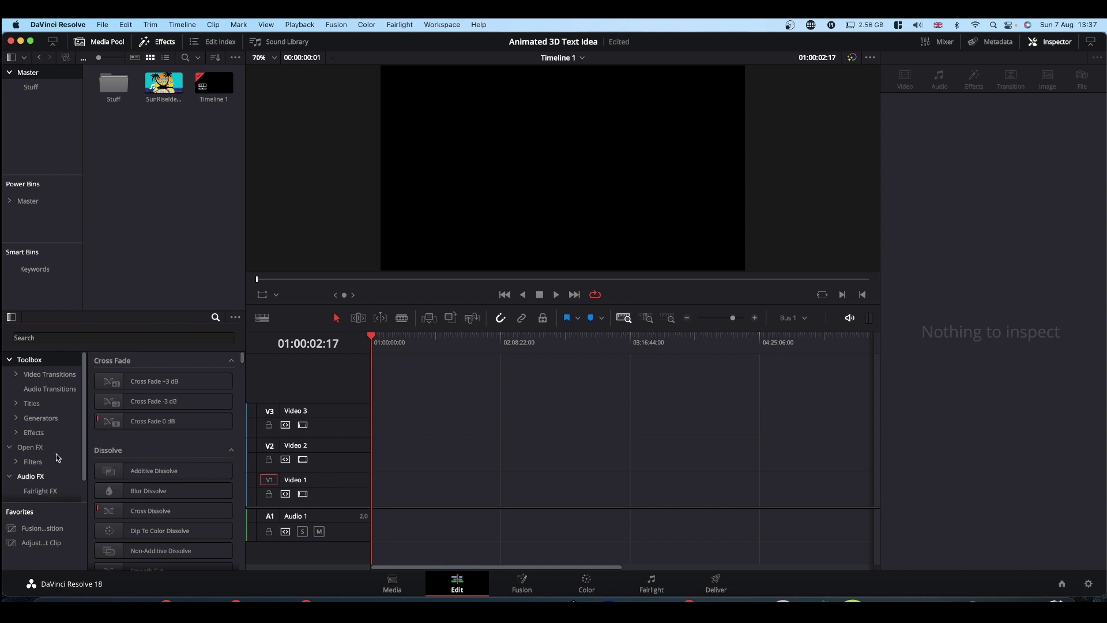
# Step: Place a Fusion Composition clip at the very start of the Video 1 track and return the playhead to the beginning
pyautogui.click(35, 432)
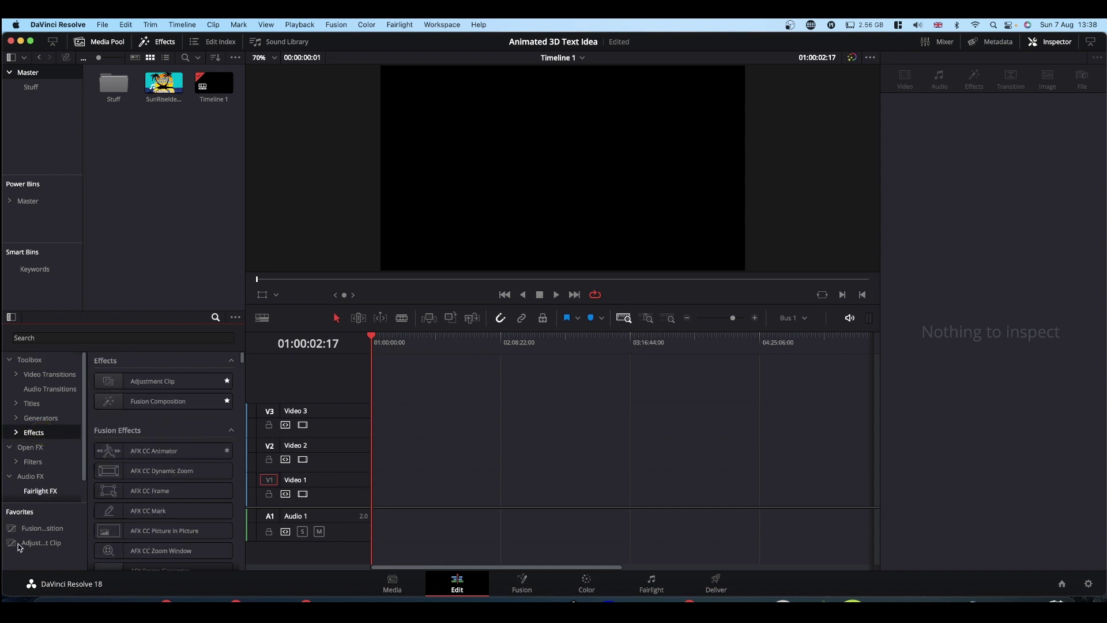
pyautogui.moveTo(42, 528); pyautogui.dragTo(375, 499)
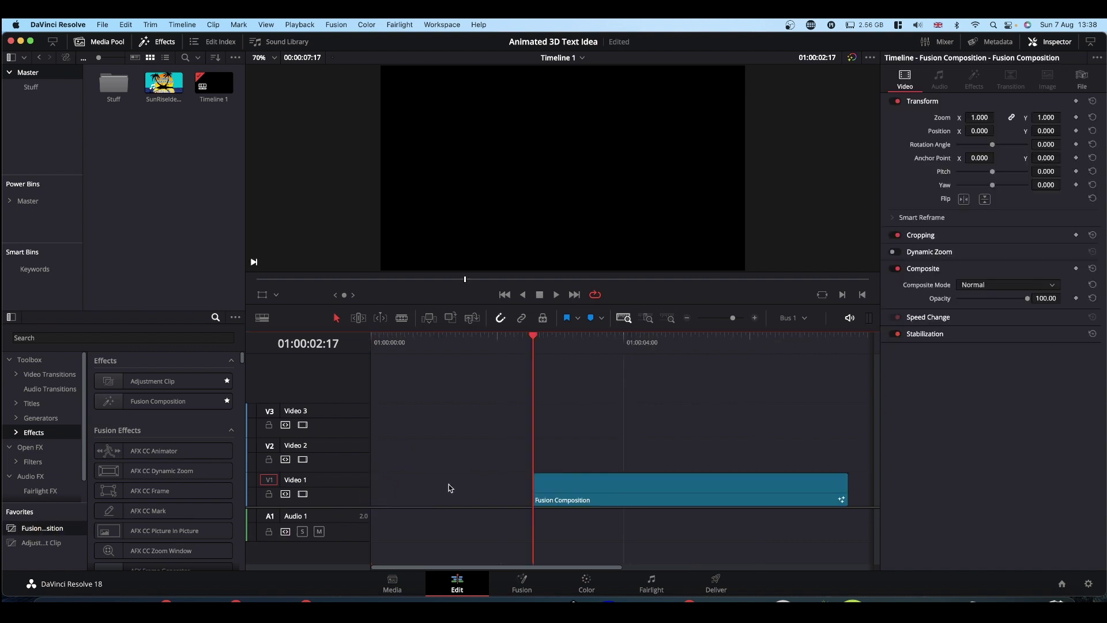
pyautogui.moveTo(605, 485); pyautogui.dragTo(406, 504)
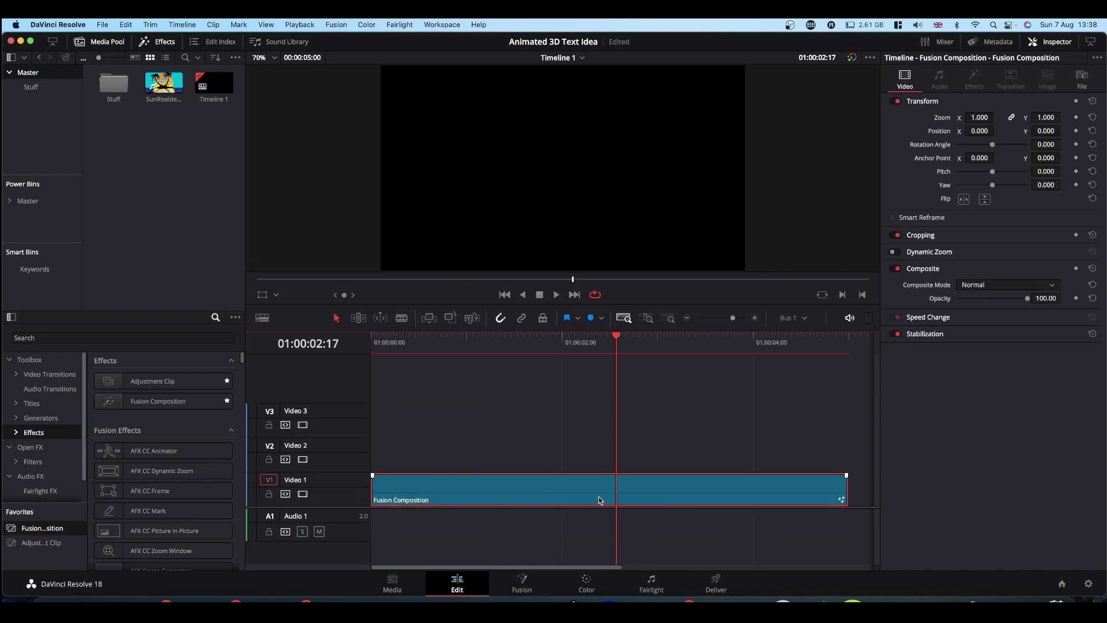
pyautogui.press('Home')
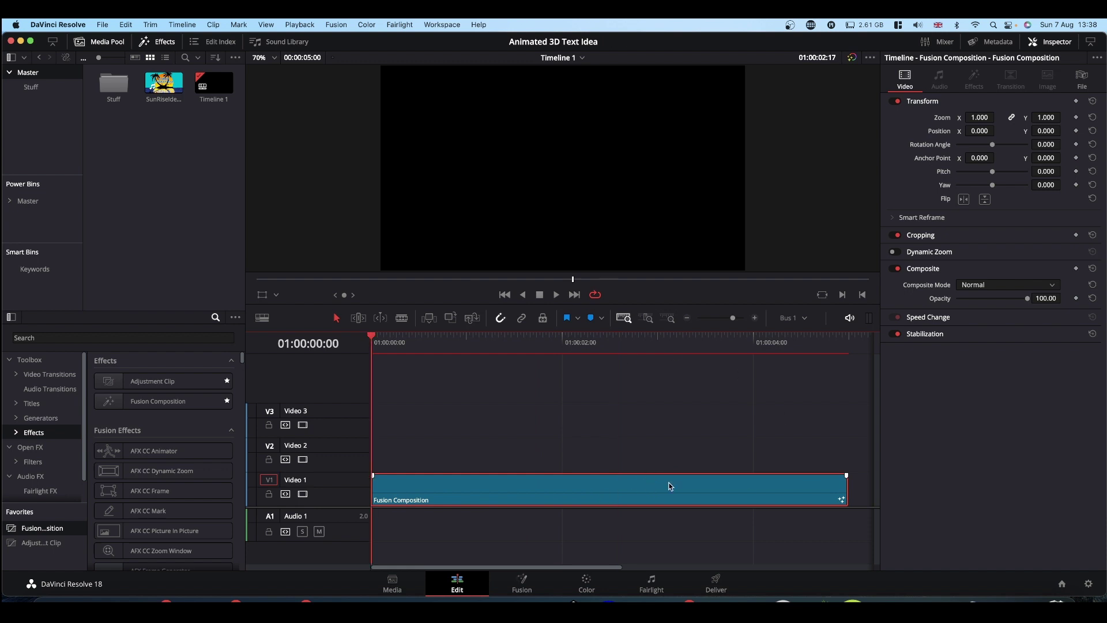
# Step: Open the clip in the Fusion page, enlarge the node editor and move MediaOut1 to the far end of the graph
pyautogui.click(523, 583)
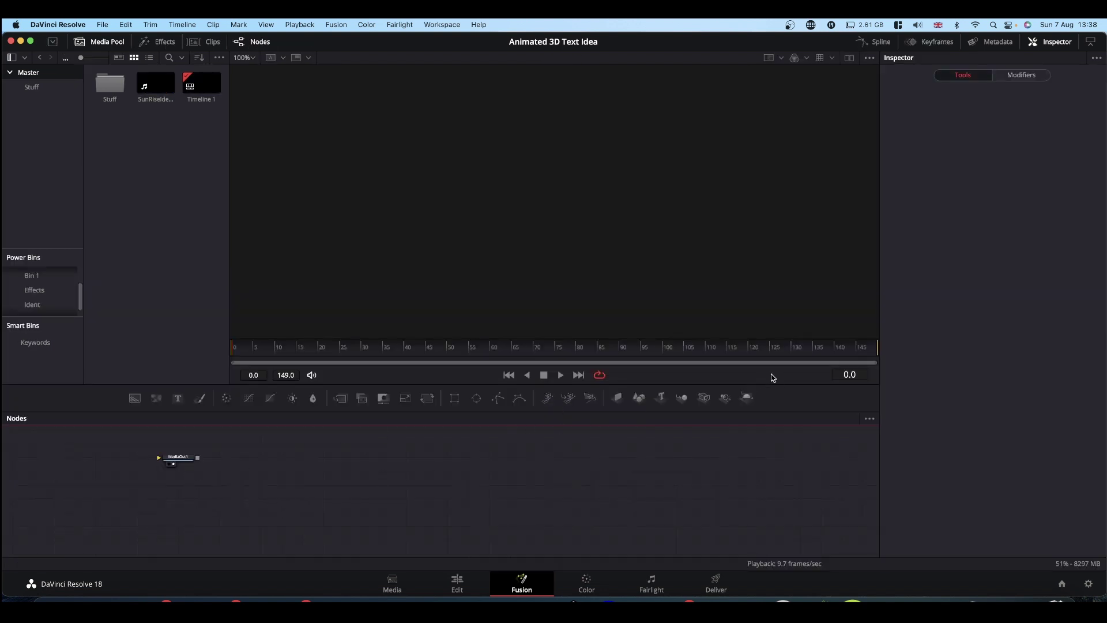
pyautogui.moveTo(775, 383); pyautogui.dragTo(764, 298)
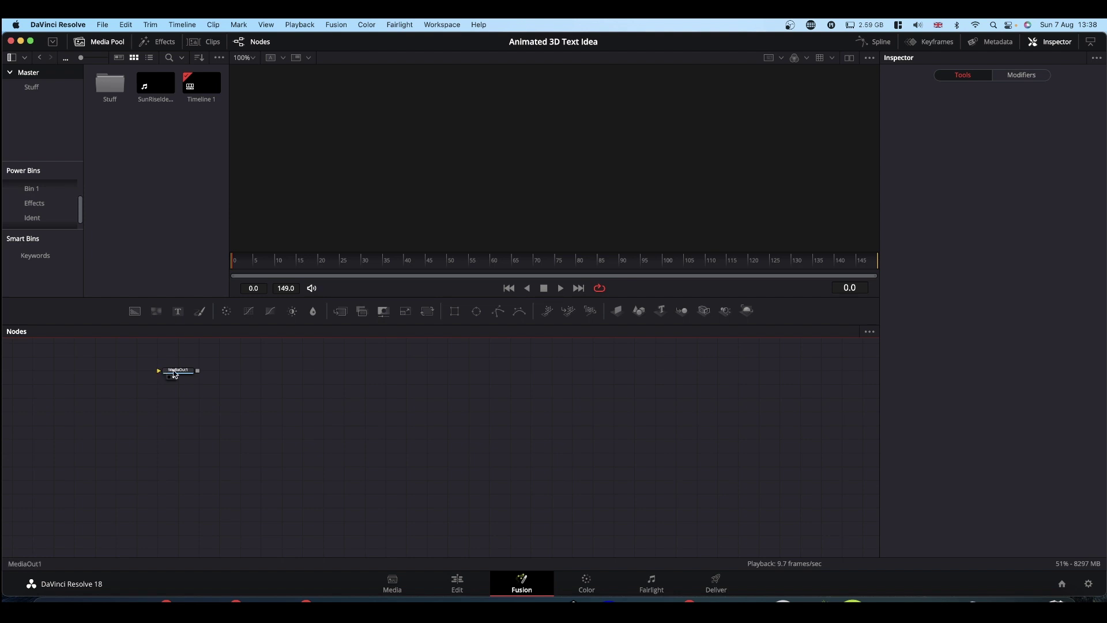
pyautogui.moveTo(176, 372); pyautogui.dragTo(799, 467)
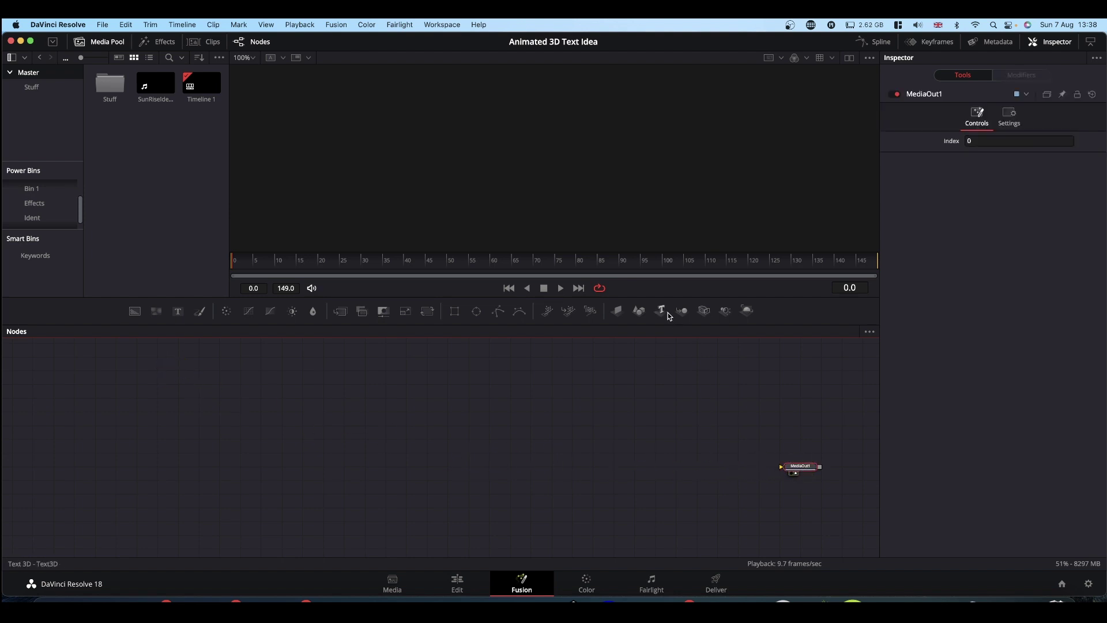
# Step: Build a 3D text chain with Text3D, Merge3D, Camera3D, SpotLight and Renderer3D nodes, and connect the renderer to MediaOut1
pyautogui.moveTo(661, 313); pyautogui.dragTo(511, 412)
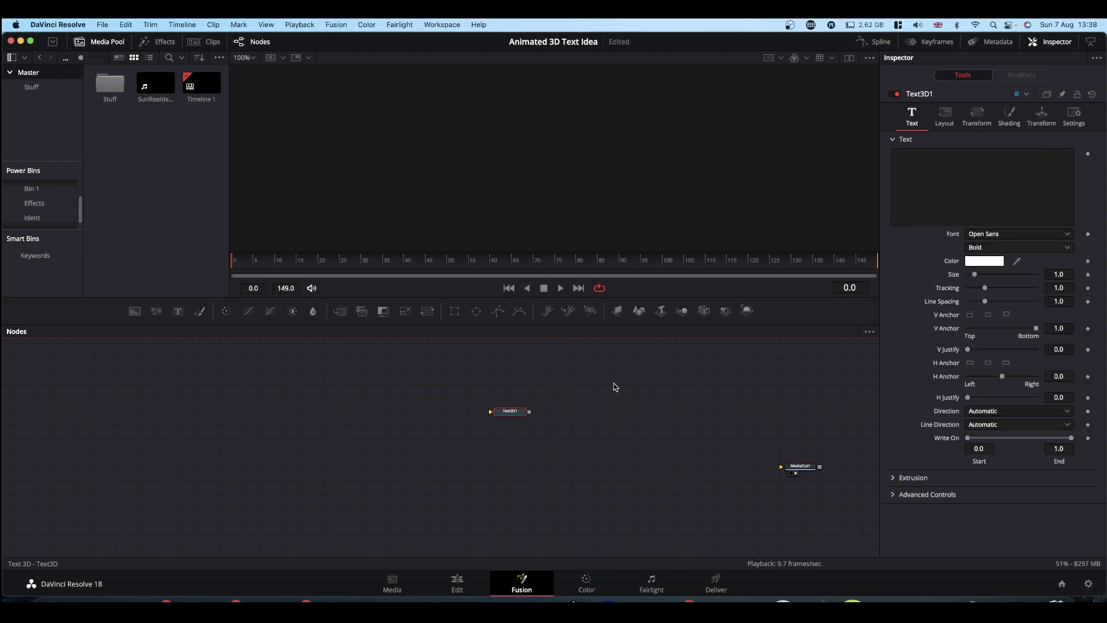
pyautogui.click(682, 311)
pyautogui.click(703, 312)
pyautogui.click(724, 311)
pyautogui.click(746, 311)
pyautogui.moveTo(611, 412); pyautogui.dragTo(798, 467)
# Step: Enter the first name in capitals as the Text3D1 text and set its font to Rubik Bold
pyautogui.click(943, 188)
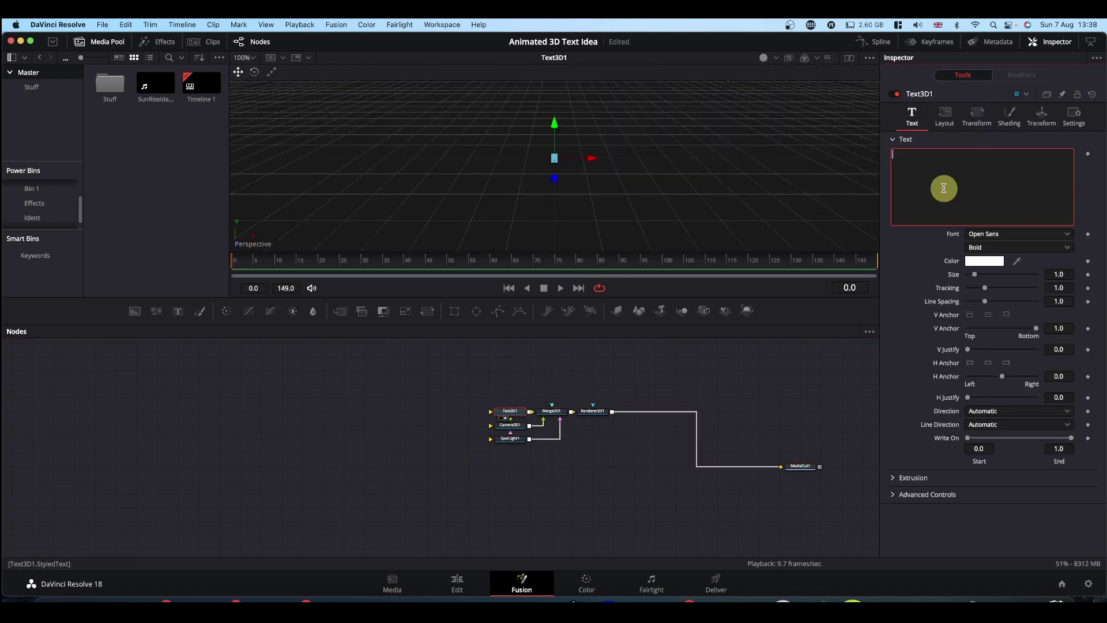
pyautogui.write('SIMON')
pyautogui.click(1003, 234)
pyautogui.click(973, 308)
pyautogui.click(989, 247)
pyautogui.click(976, 297)
# Step: Extrude the 3D text to a depth of 0.1 with bevel depth and width of 0.01, and turn on viewer lighting
pyautogui.click(913, 477)
pyautogui.doubleClick(1059, 505)
pyautogui.write('0.1')
pyautogui.doubleClick(1058, 545)
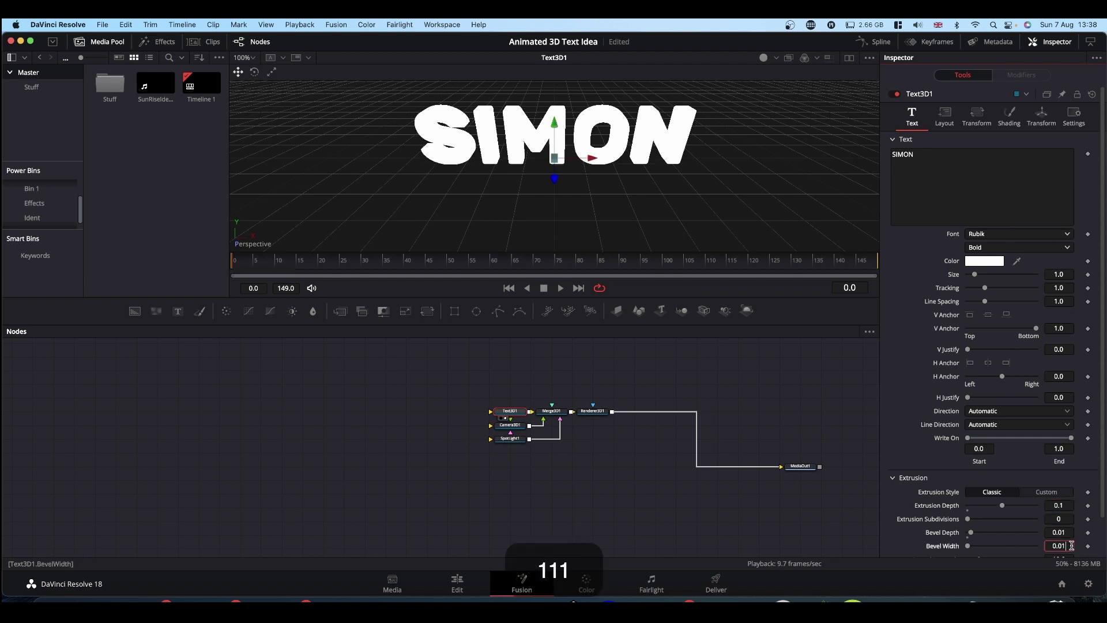
pyautogui.click(764, 57)
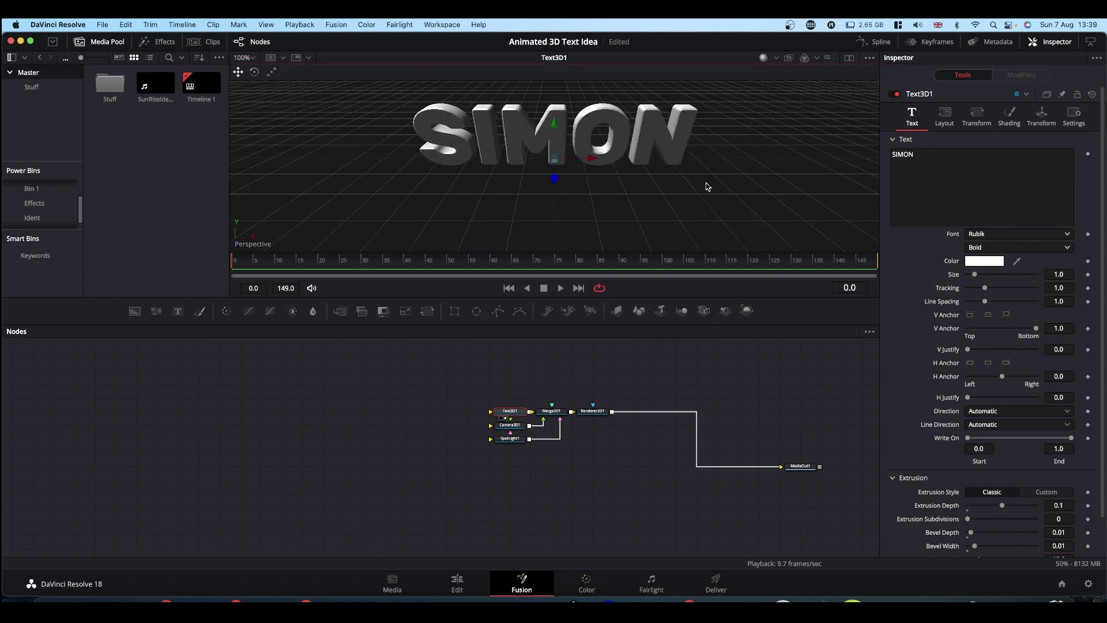
pyautogui.moveTo(708, 187)
pyautogui.mouseDown()
pyautogui.moveTo(669, 186)
pyautogui.moveTo(712, 200)
pyautogui.mouseUp()
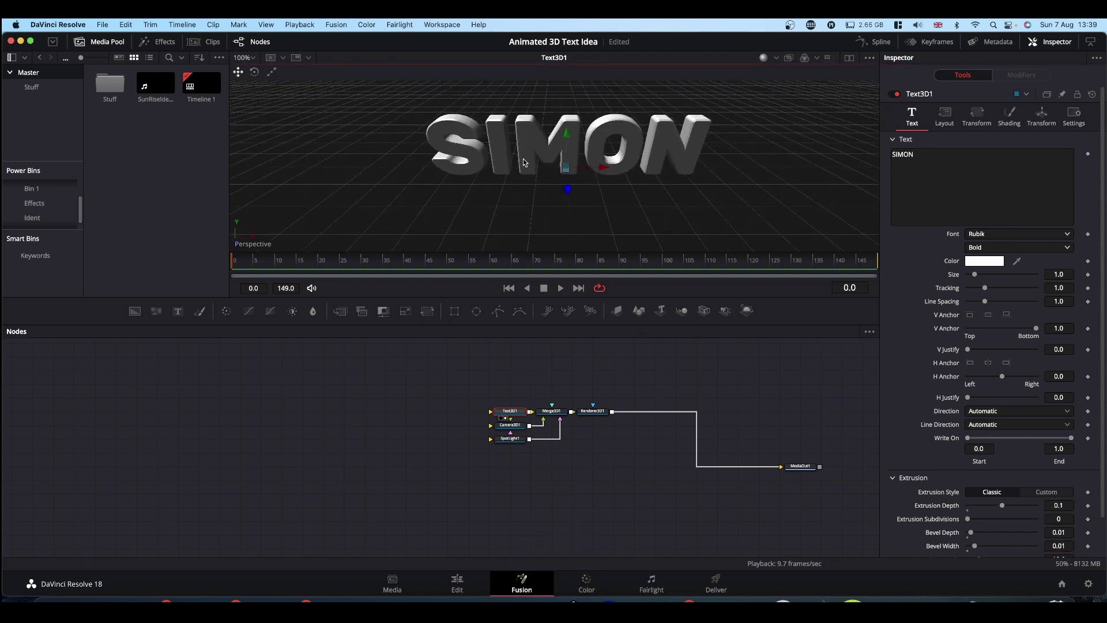
pyautogui.moveTo(628, 183); pyautogui.dragTo(392, 138)
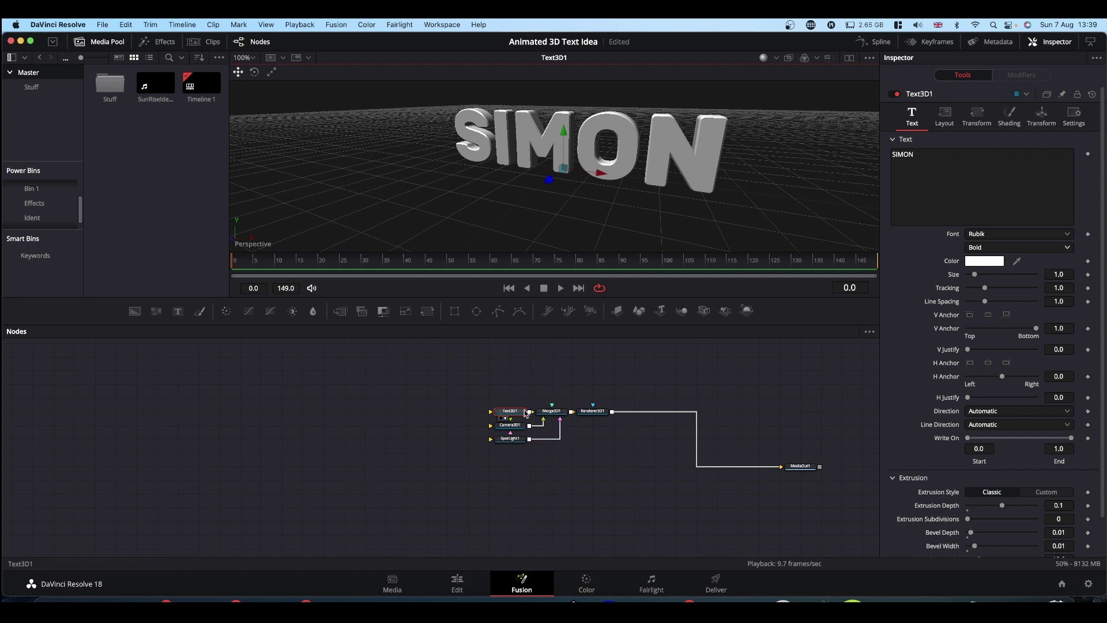
# Step: Try to apply Character Level Styling to the Text3D1 text and select individual letters for styling in the 3D view
pyautogui.rightClick(929, 171)
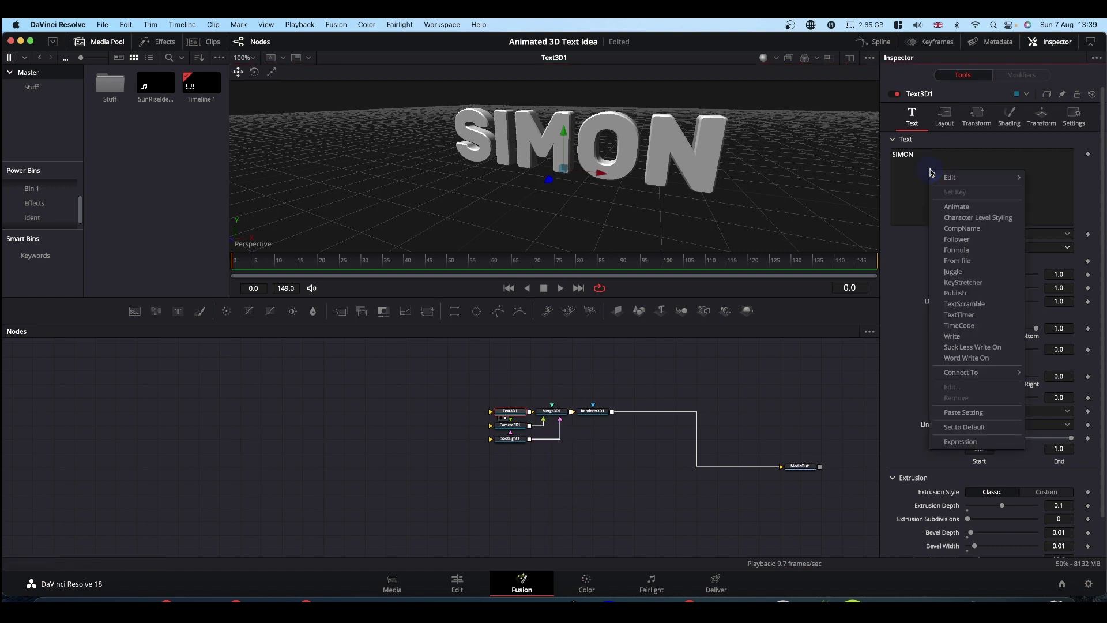
pyautogui.click(971, 217)
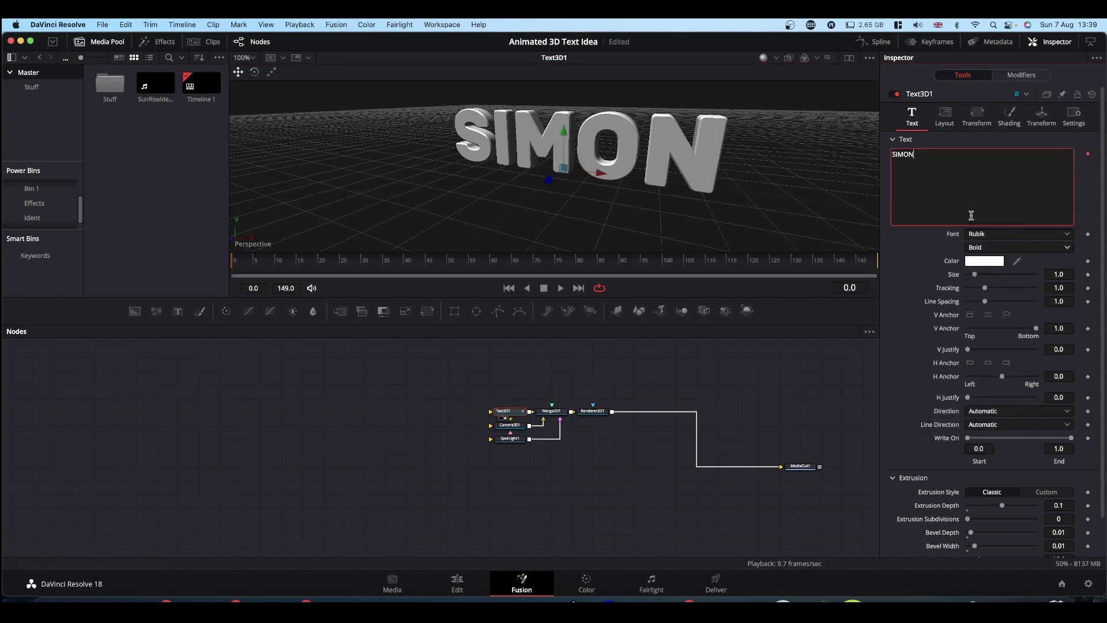
pyautogui.click(1018, 74)
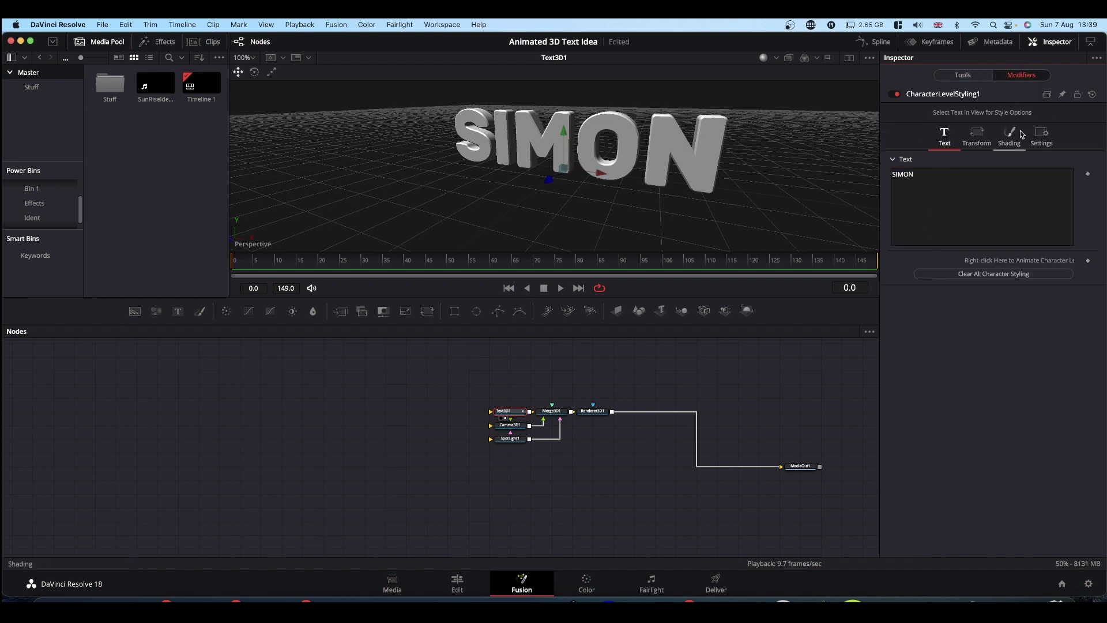
pyautogui.moveTo(426, 96); pyautogui.dragTo(529, 186)
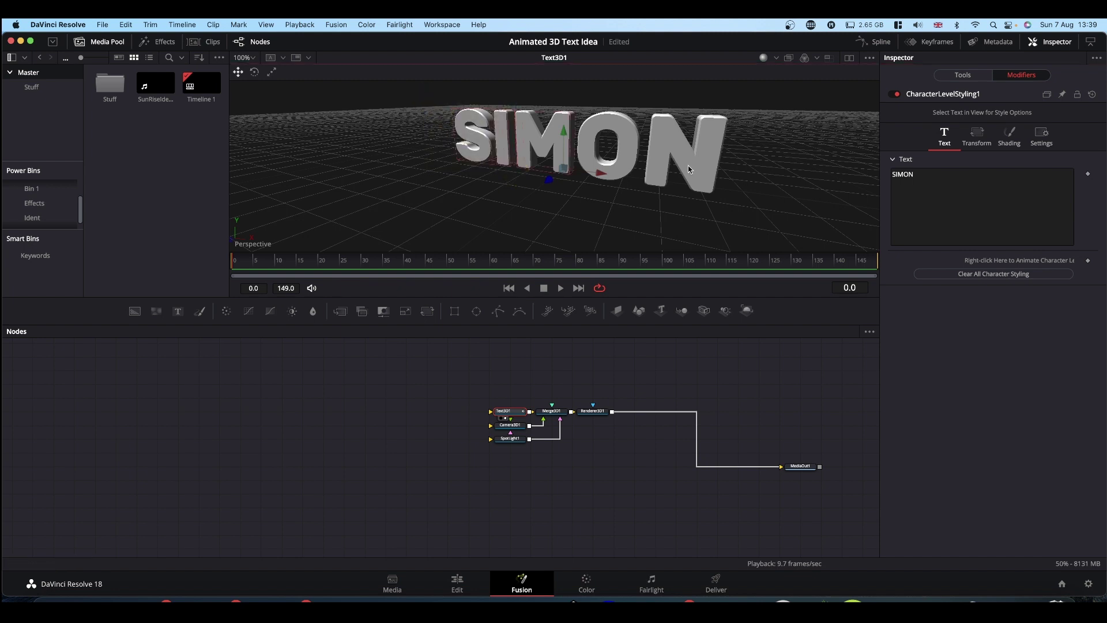
pyautogui.moveTo(810, 119); pyautogui.dragTo(631, 172)
# Step: Remove the Character Level Styling modifier from the Text3D1 text
pyautogui.click(963, 76)
pyautogui.rightClick(969, 194)
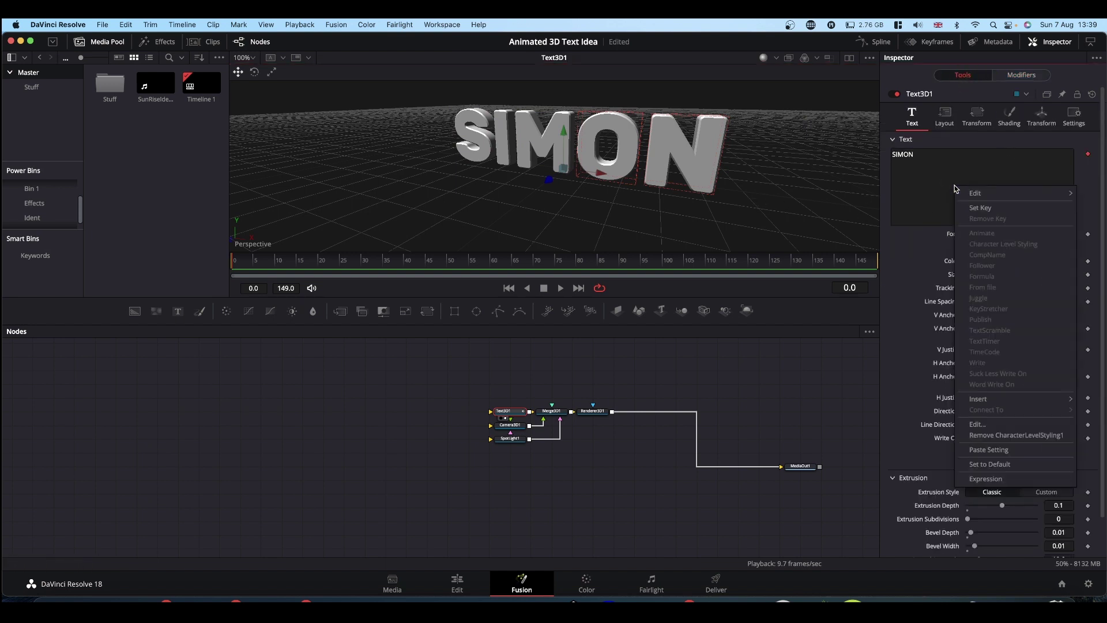
pyautogui.click(995, 432)
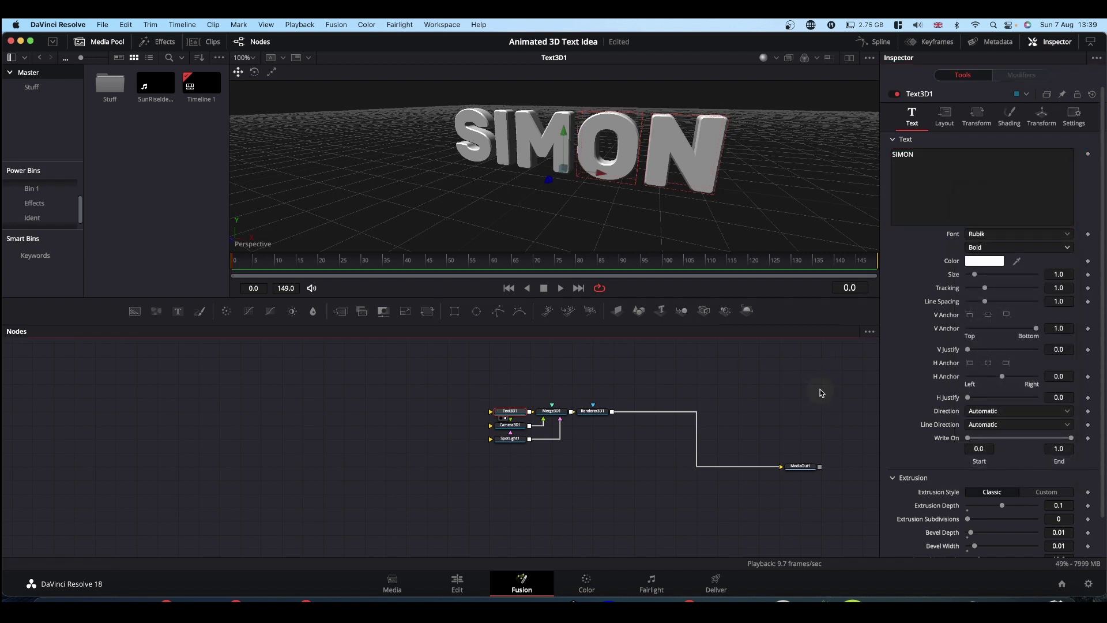
# Step: Add a separate Text+ node with the same first name, show it in its own viewer and set its size to 0.185
pyautogui.click(456, 364)
pyautogui.moveTo(179, 311); pyautogui.dragTo(202, 443)
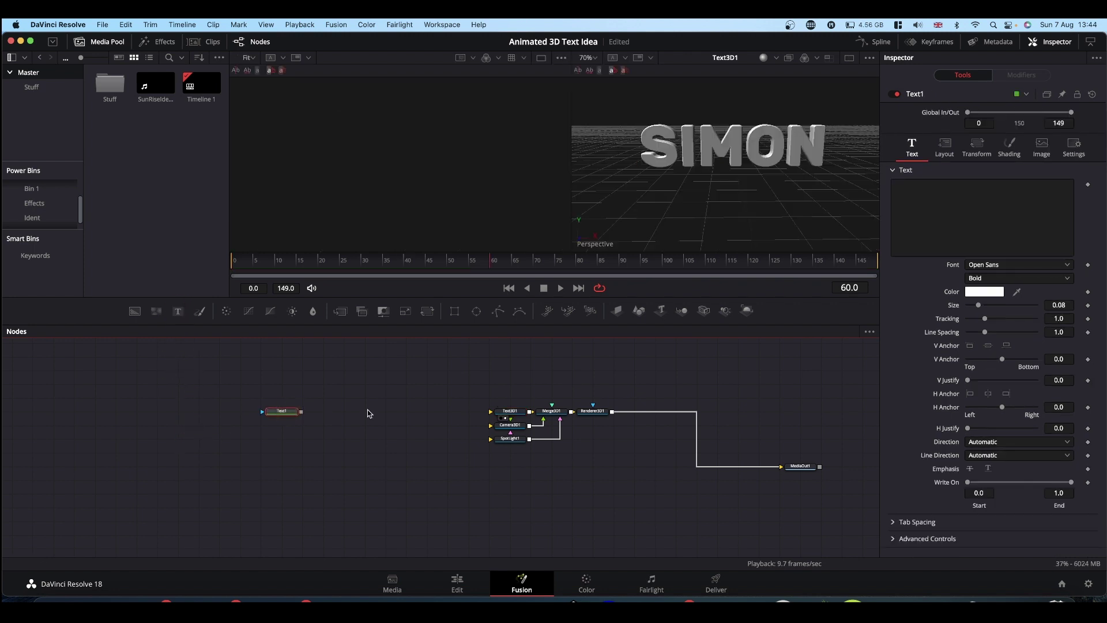
pyautogui.click(966, 228)
pyautogui.write('SIMON')
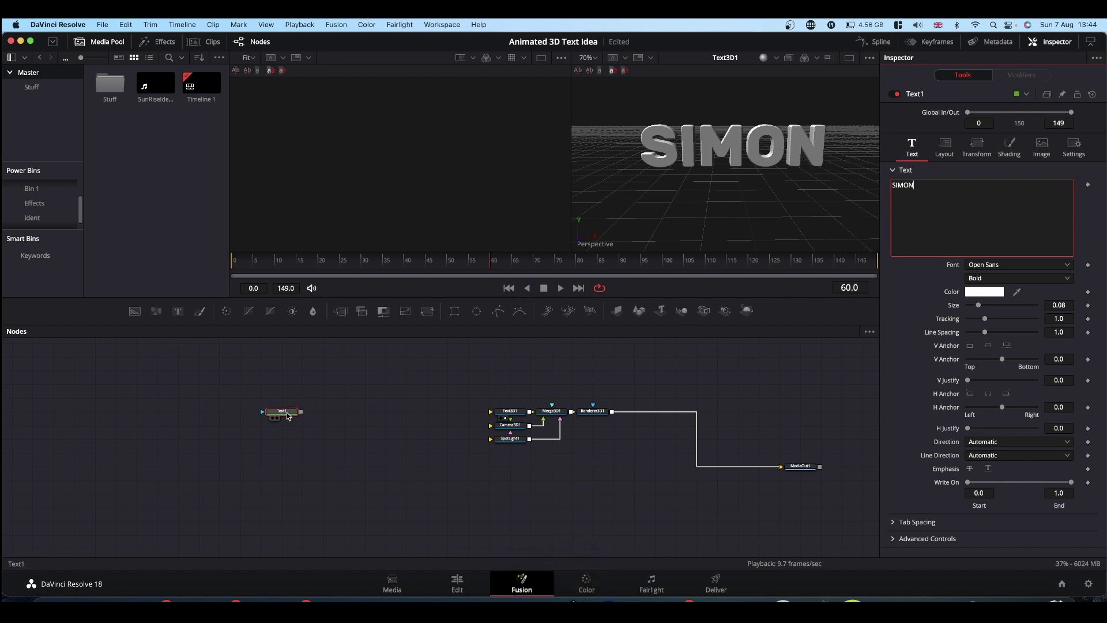
pyautogui.moveTo(281, 411); pyautogui.dragTo(376, 210)
pyautogui.moveTo(978, 305); pyautogui.dragTo(993, 305)
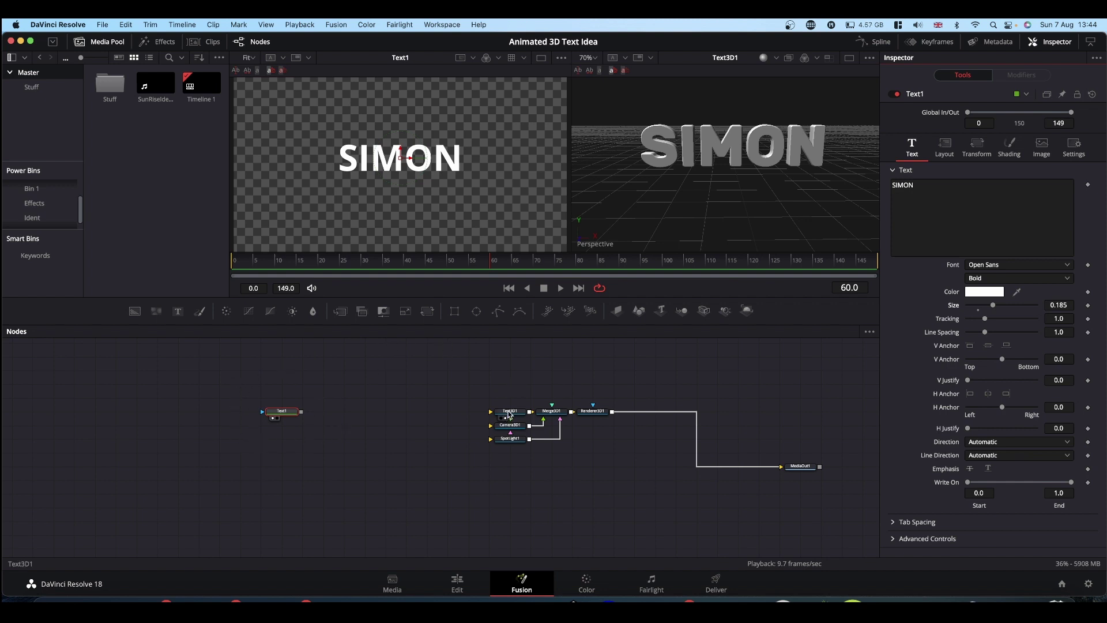
# Step: Apply Character Level Styling to the Text1 node's text and open the modifier's settings
pyautogui.click(279, 412)
pyautogui.rightClick(963, 205)
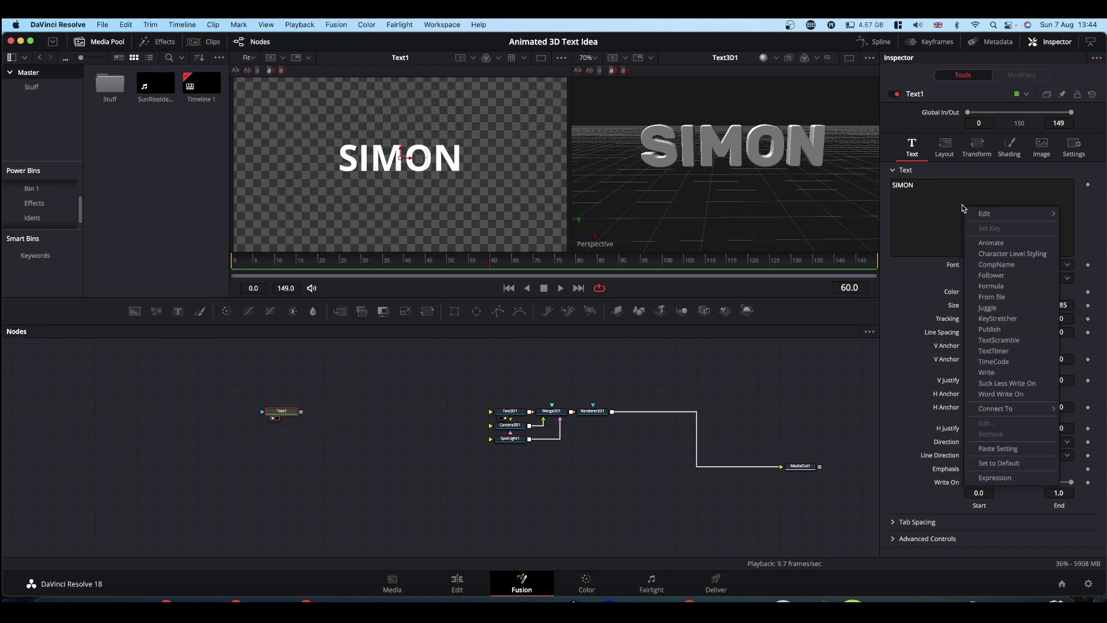
pyautogui.click(1021, 248)
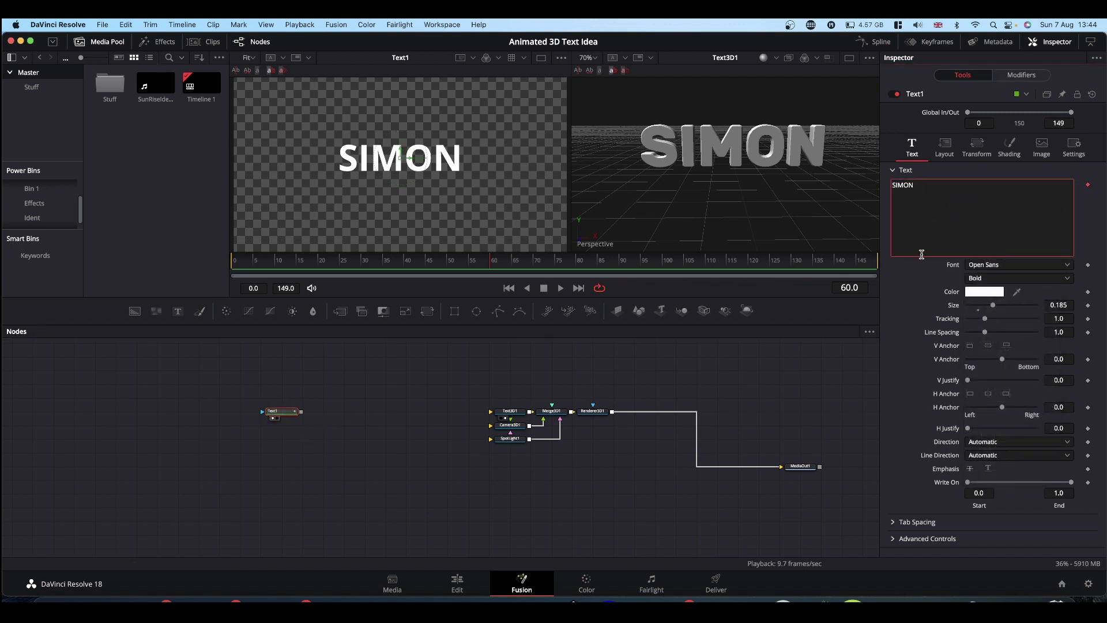
pyautogui.click(1022, 76)
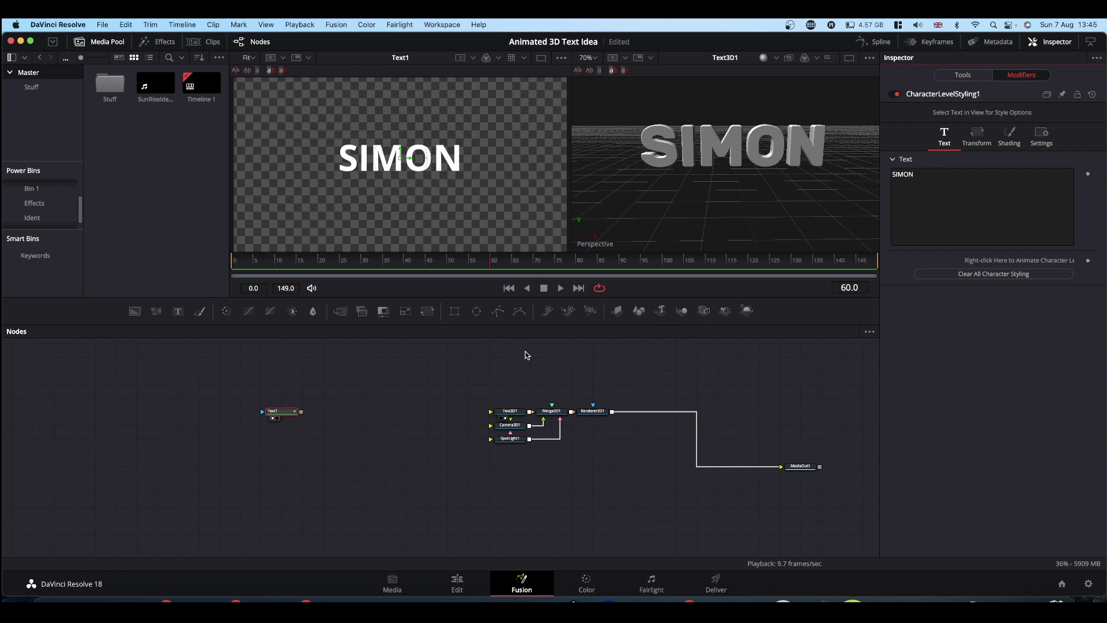
# Step: Connect the Text3D1 text to the Styled Text output of Text1's CharacterLevelStyling1 modifier
pyautogui.click(510, 415)
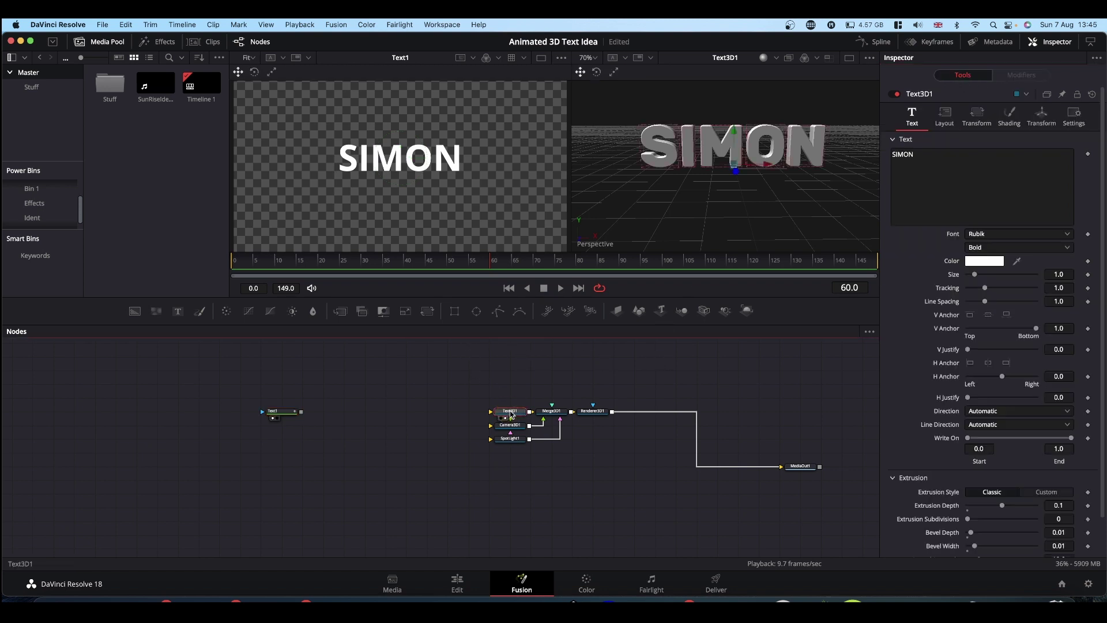
pyautogui.rightClick(942, 175)
pyautogui.moveTo(974, 376)
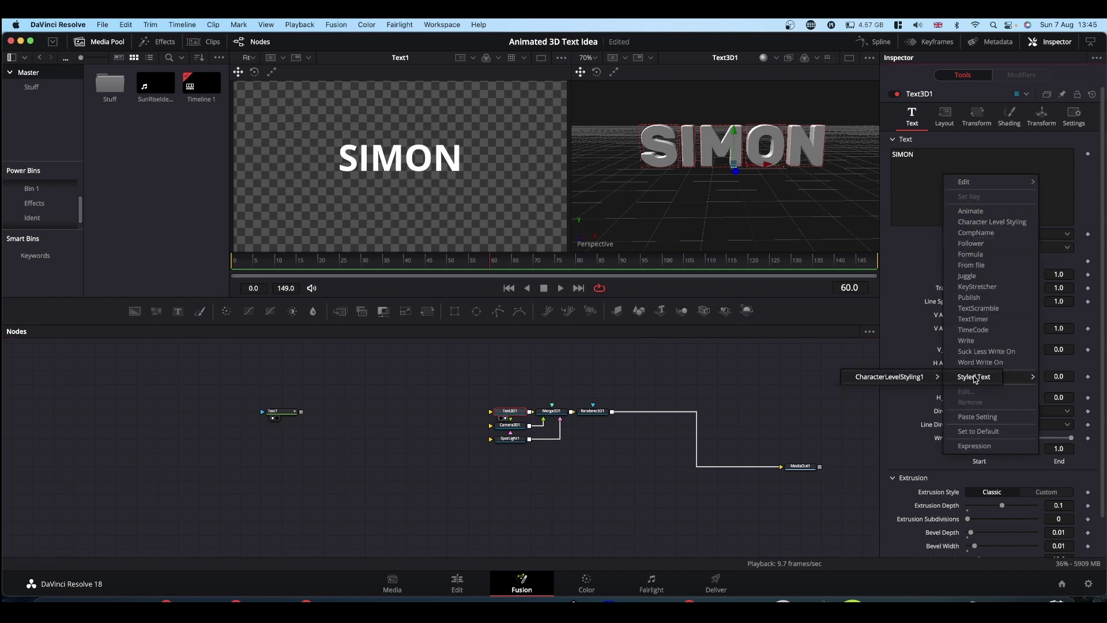
pyautogui.click(908, 376)
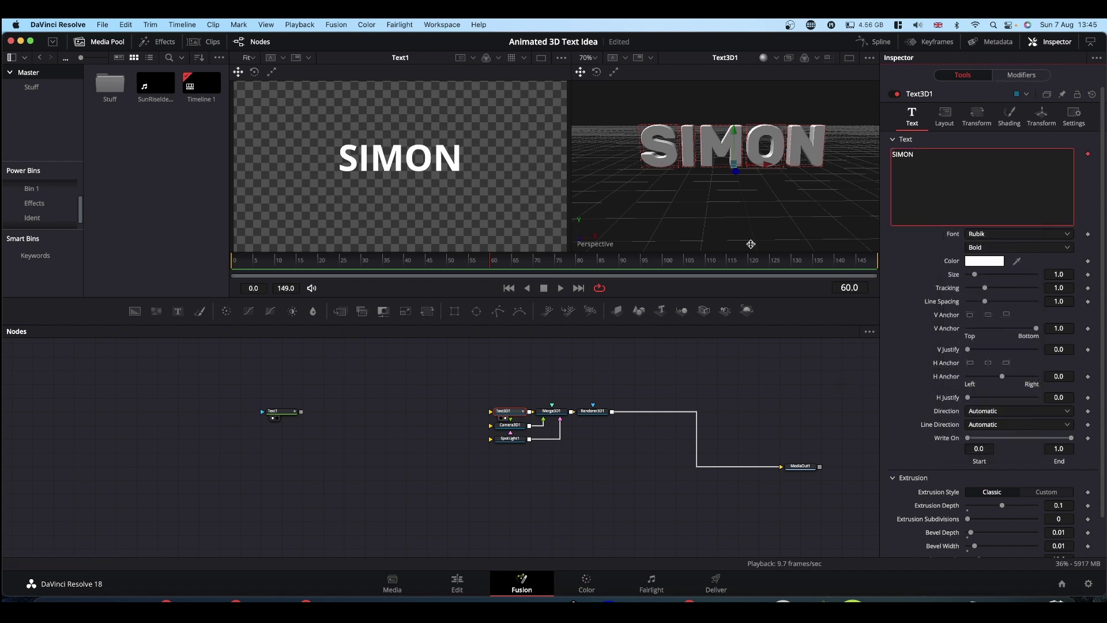
# Step: Recolour the first letter of Text1 red through its Character Level Styling modifier and undo the colour change
pyautogui.click(282, 411)
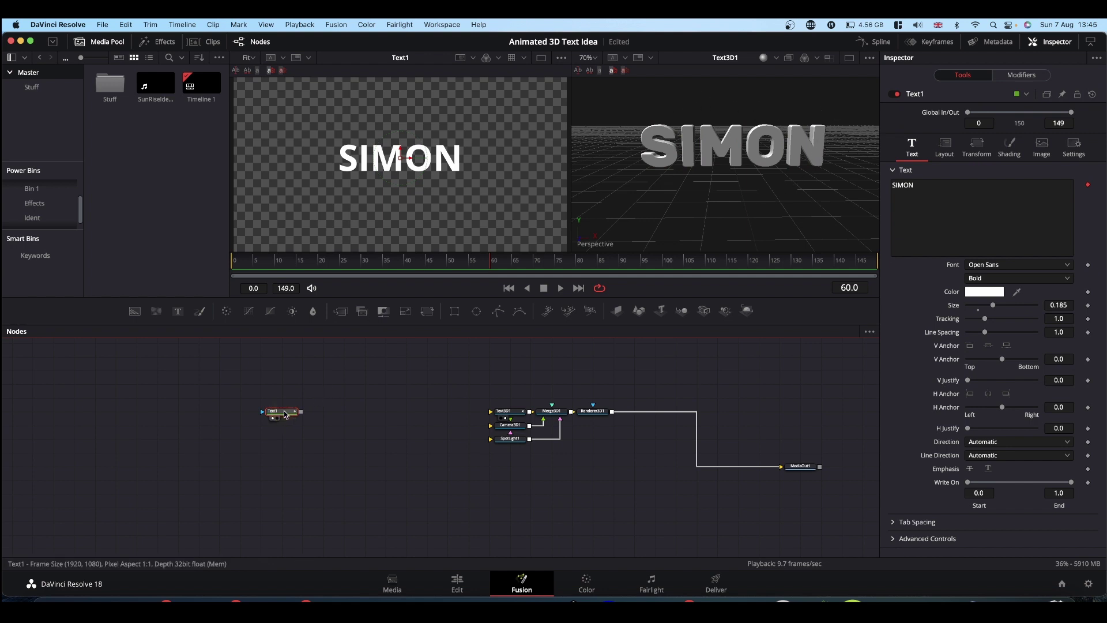
pyautogui.click(347, 160)
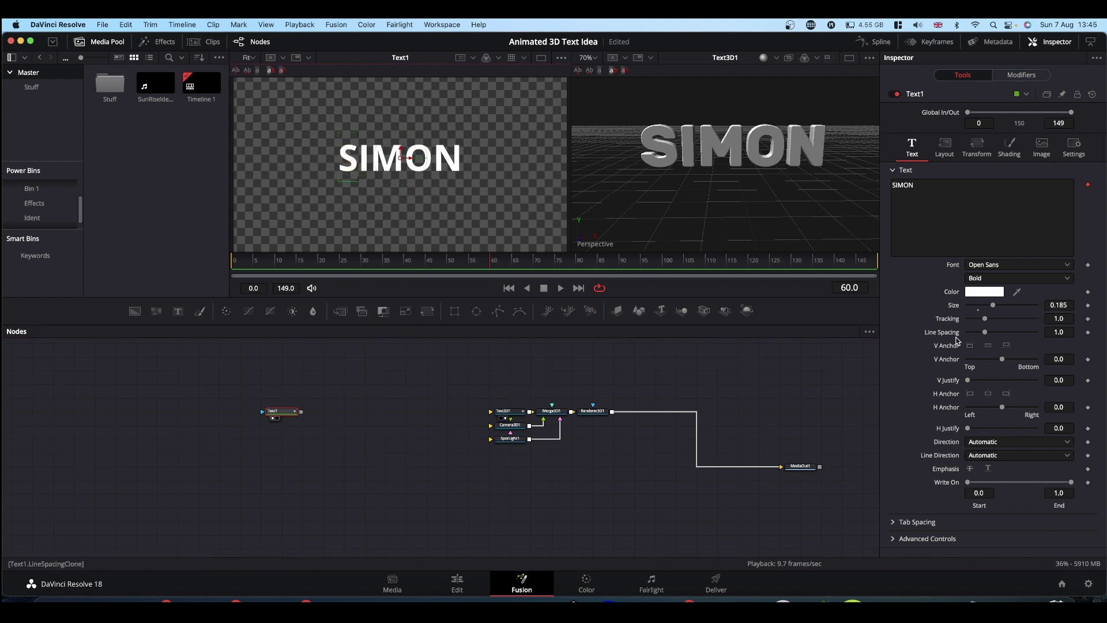
pyautogui.click(1019, 77)
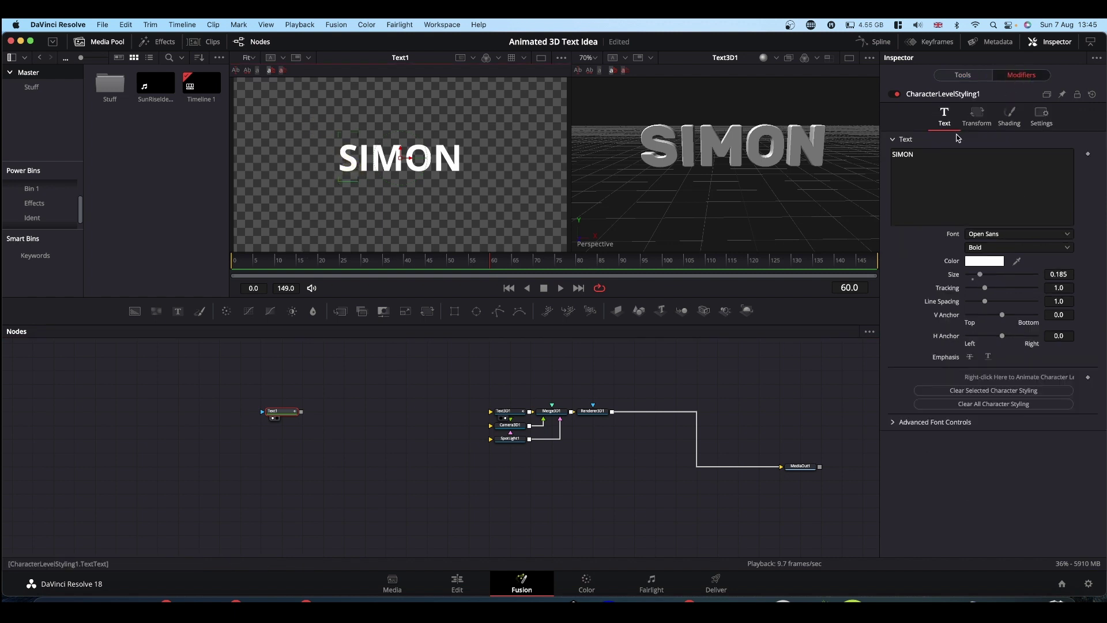
pyautogui.click(986, 262)
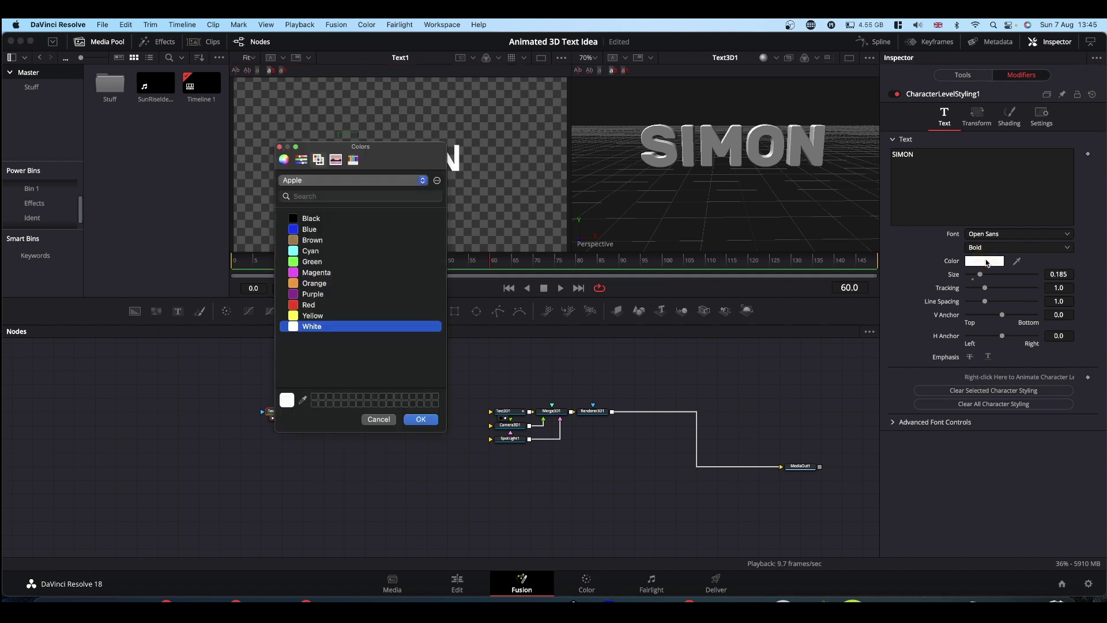
pyautogui.click(293, 306)
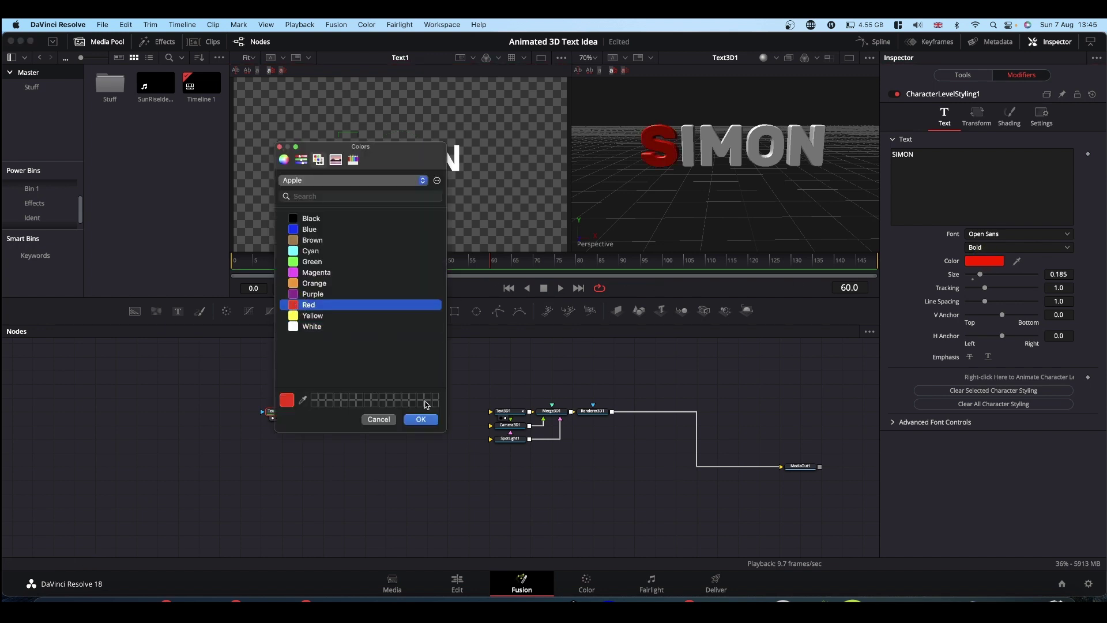
pyautogui.click(423, 419)
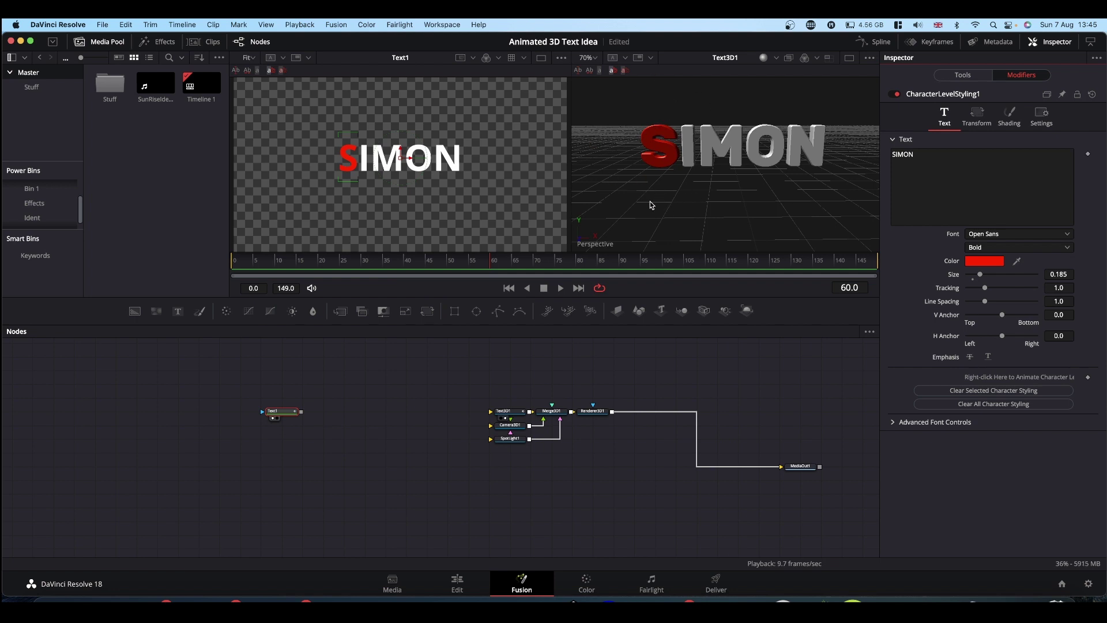
pyautogui.press('super+z')
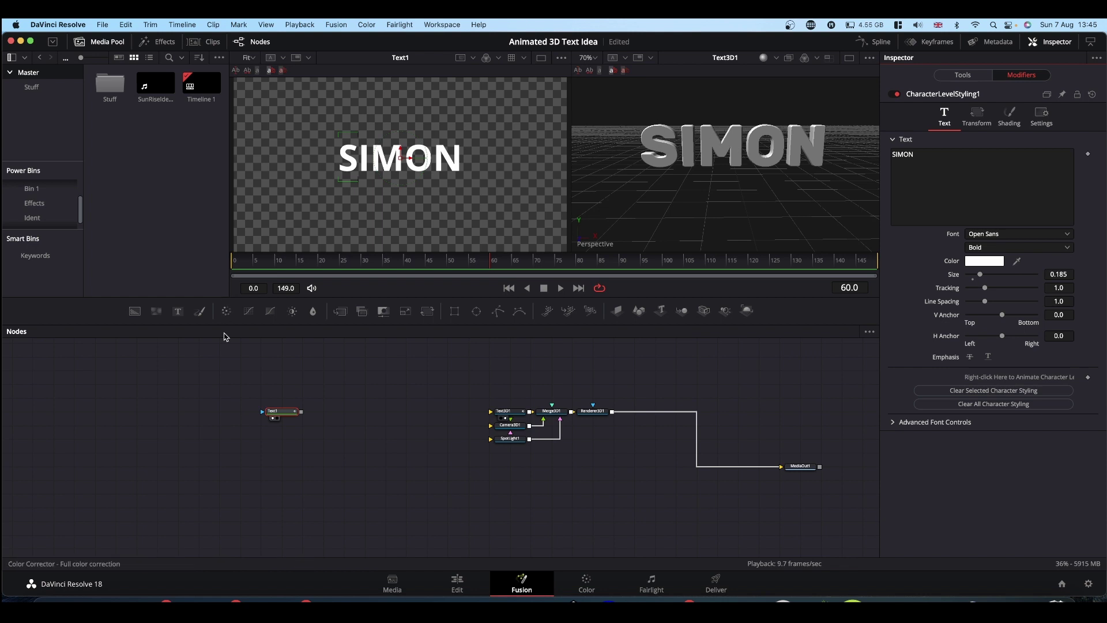
# Step: Keyframe the character styling of Text1's Character Level Styling modifier at frame 60
pyautogui.click(271, 408)
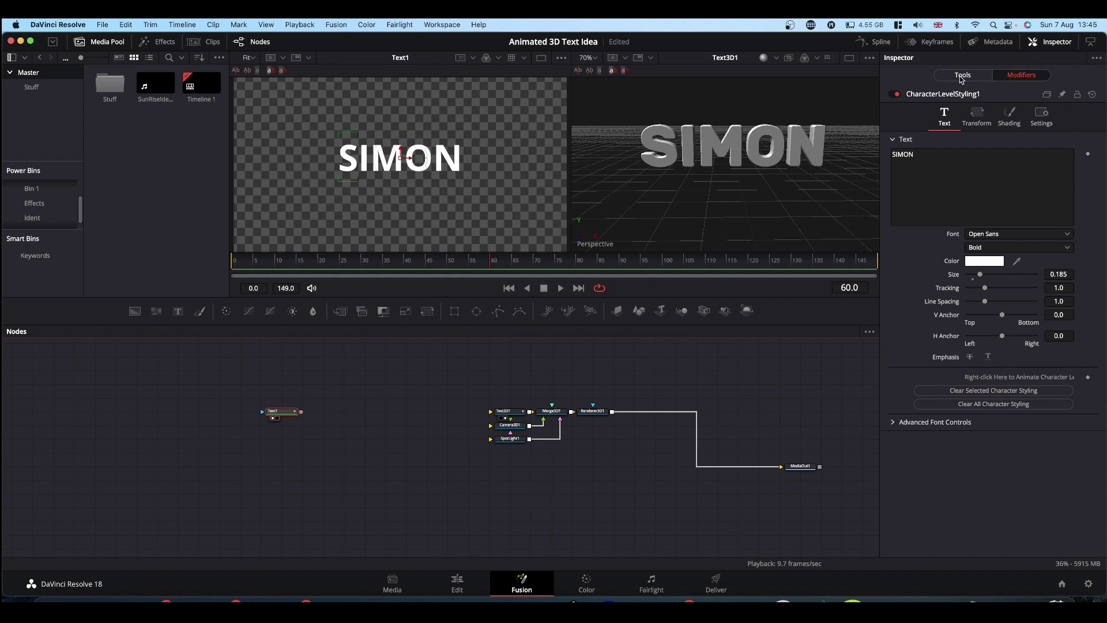
pyautogui.click(425, 234)
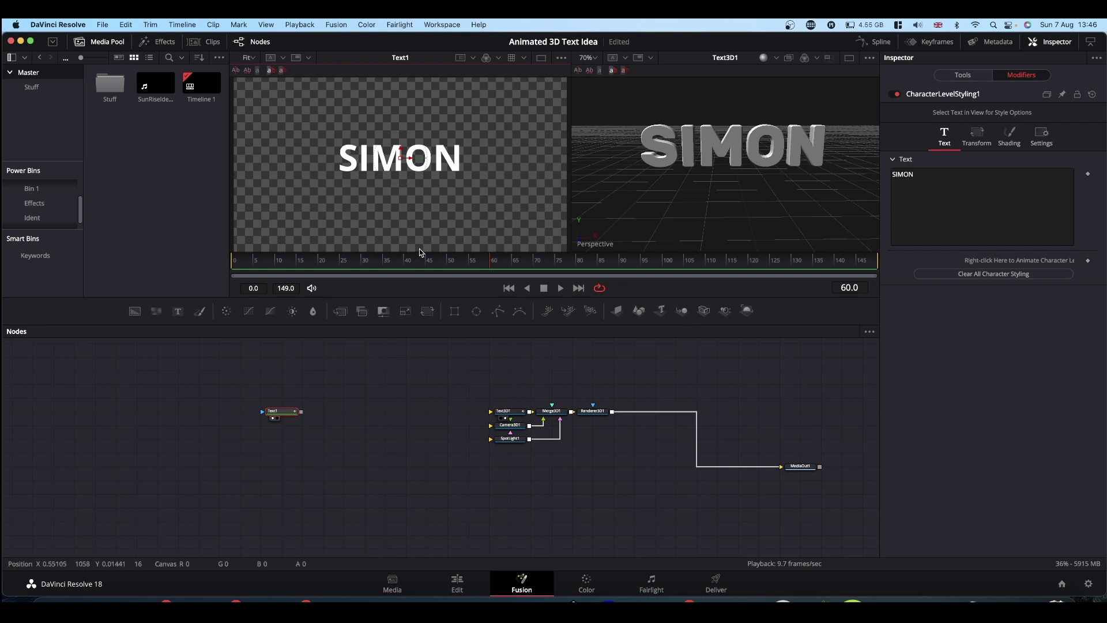
pyautogui.moveTo(492, 264); pyautogui.dragTo(489, 287)
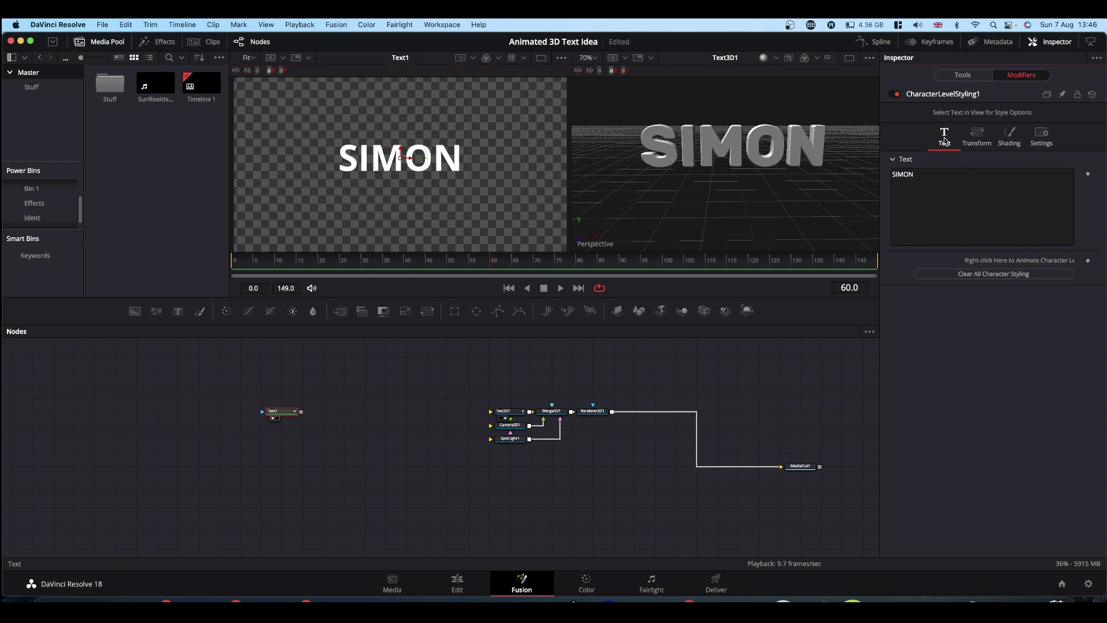
pyautogui.click(1087, 261)
# Step: Select the first letter of Text1 and nudge its shading Offset Z, returning it to 0 at frame 60
pyautogui.click(1008, 137)
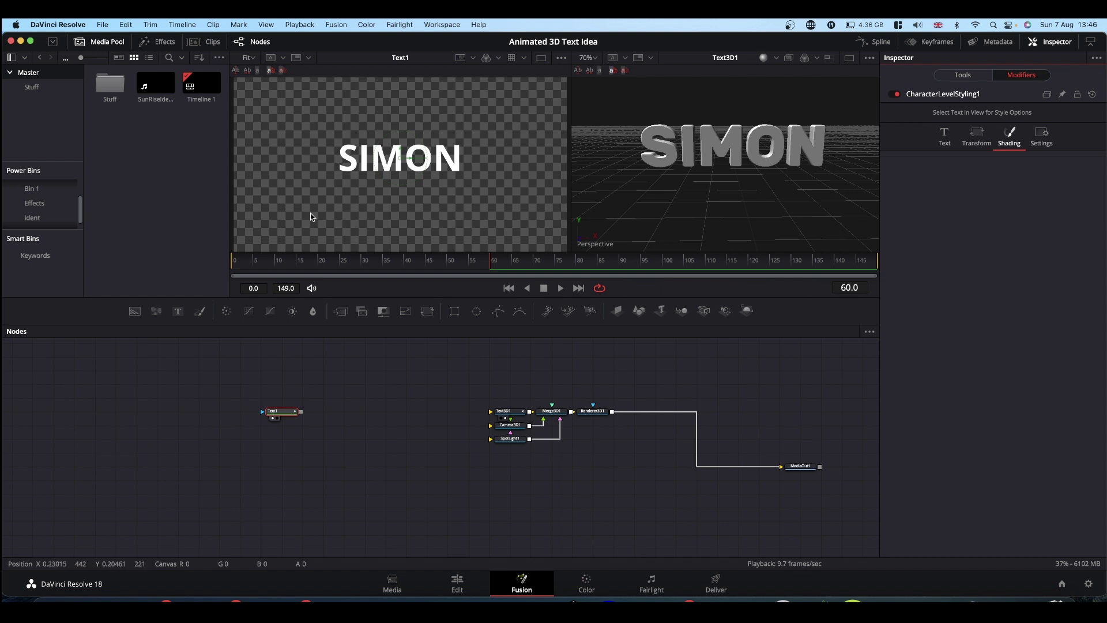
pyautogui.moveTo(318, 133); pyautogui.dragTo(344, 184)
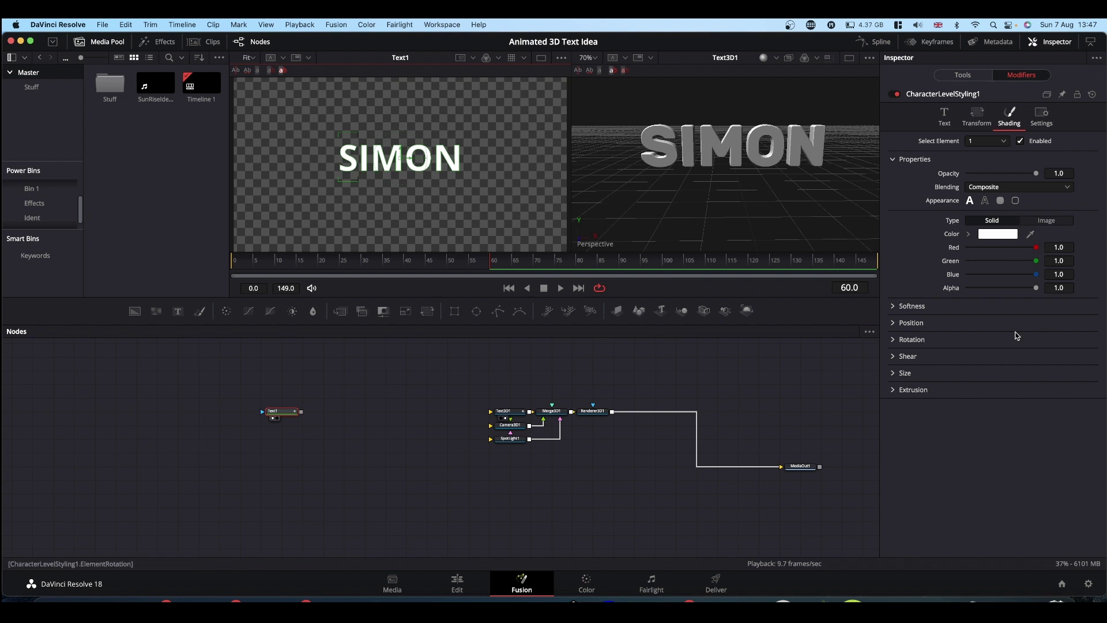
pyautogui.click(893, 323)
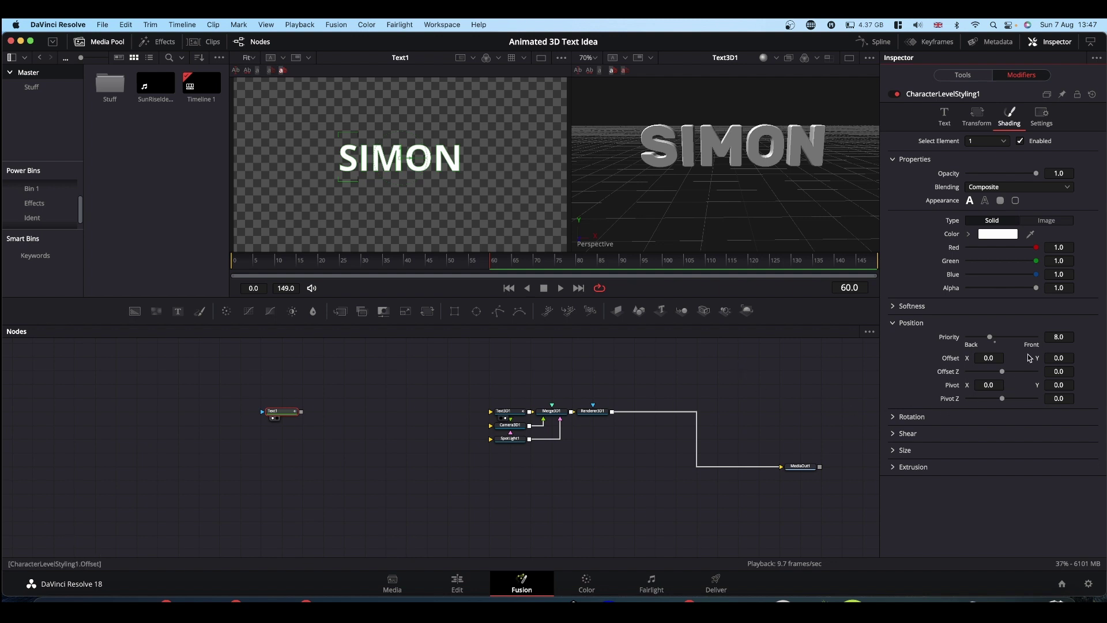
pyautogui.click(943, 115)
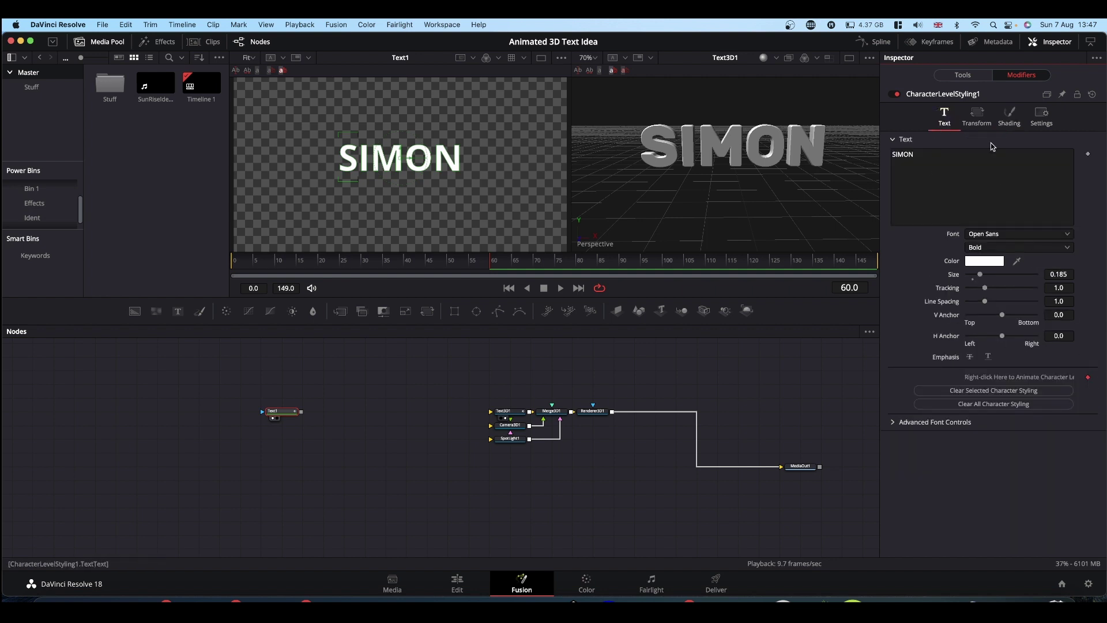
pyautogui.click(1009, 116)
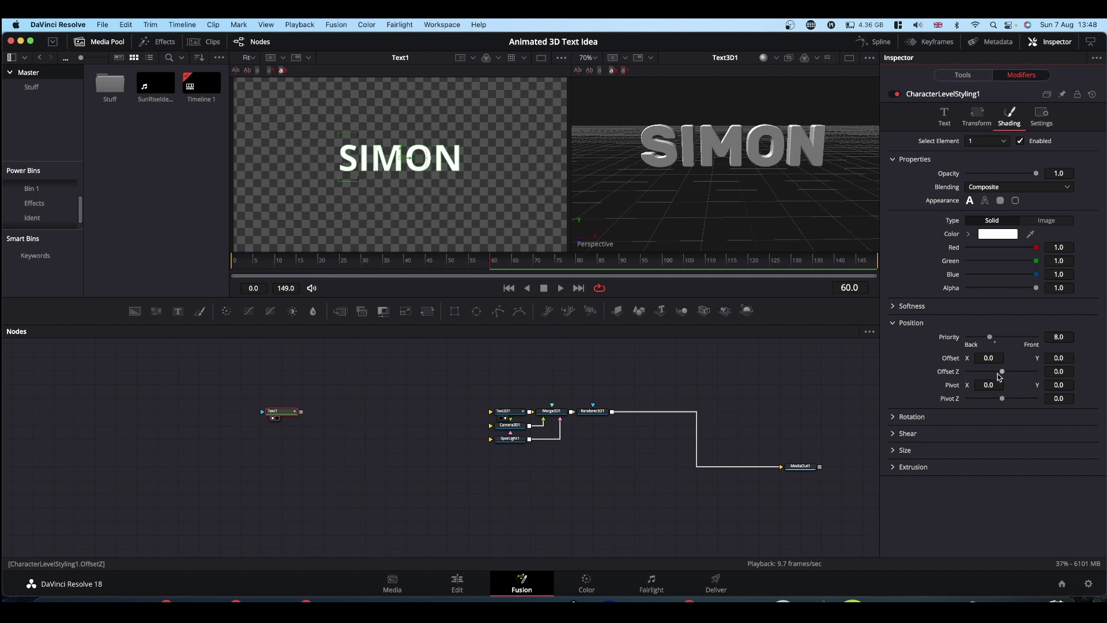
pyautogui.moveTo(1002, 372)
pyautogui.mouseDown()
pyautogui.moveTo(922, 376)
pyautogui.moveTo(1024, 379)
pyautogui.moveTo(1001, 377)
pyautogui.mouseUp()
# Step: Nudge the first letter's X, Y and Z rotation angles, reset them to 0 at frame 60 and save the project
pyautogui.click(892, 417)
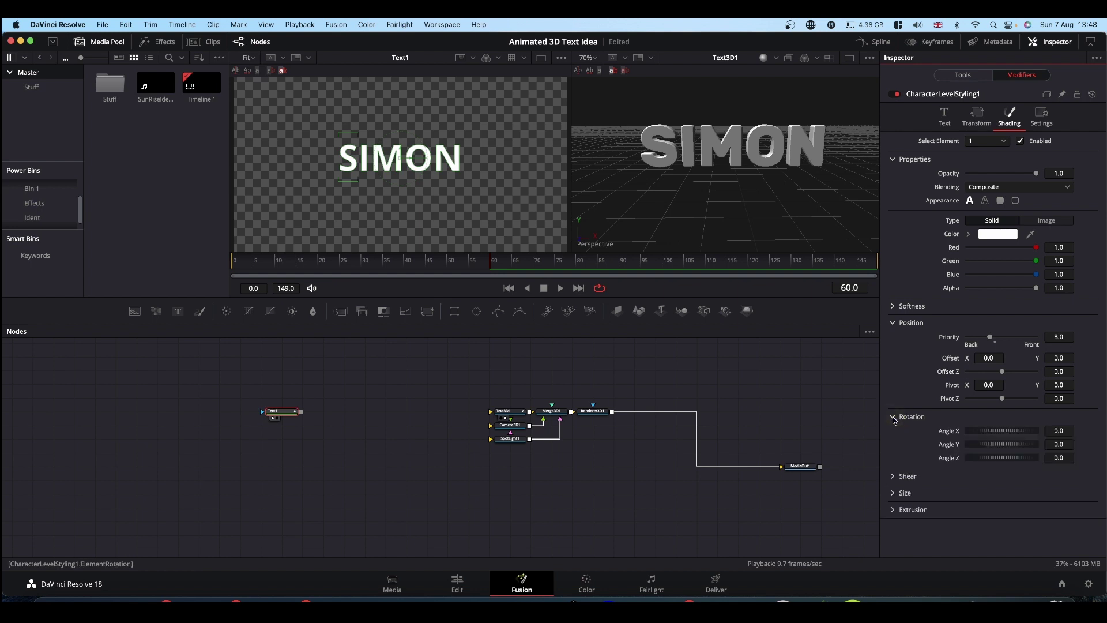
pyautogui.moveTo(1010, 430); pyautogui.dragTo(1003, 467)
pyautogui.doubleClick(1002, 435)
pyautogui.doubleClick(1003, 444)
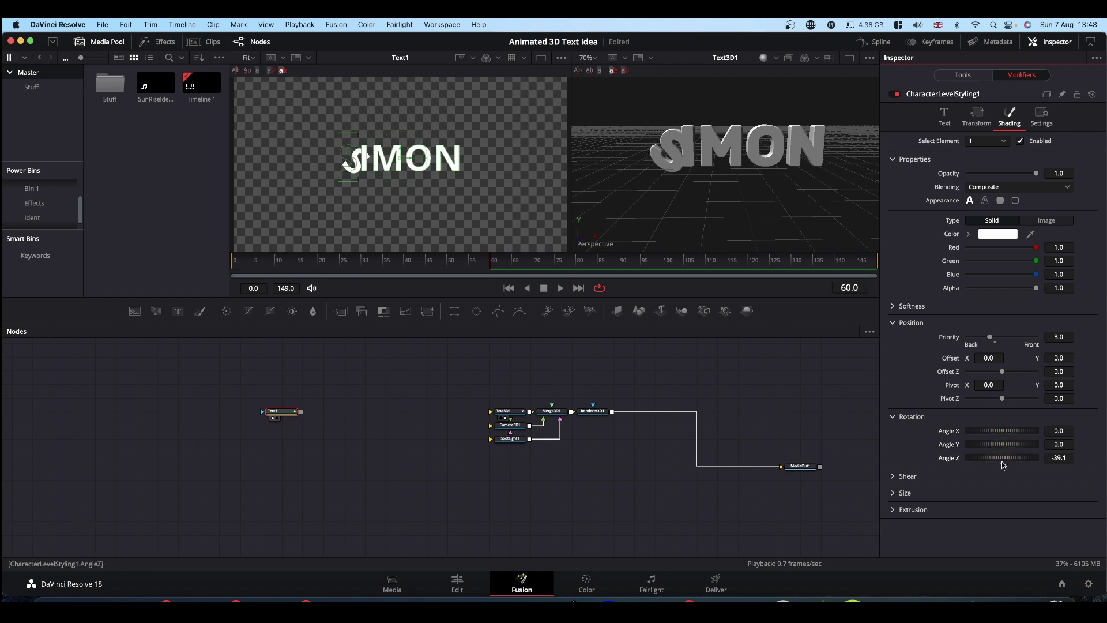
pyautogui.doubleClick(1001, 461)
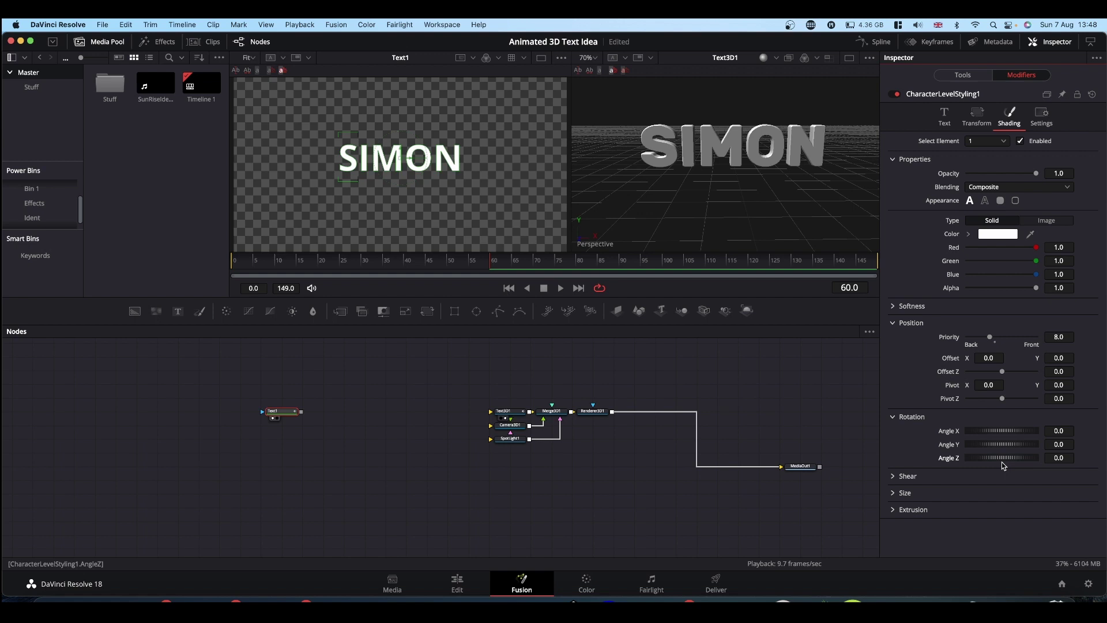
pyautogui.press('super+s')
# Step: Nudge the first letter's X and Y position offsets and set both back to 0 at frame 60
pyautogui.moveTo(990, 357); pyautogui.dragTo(980, 357)
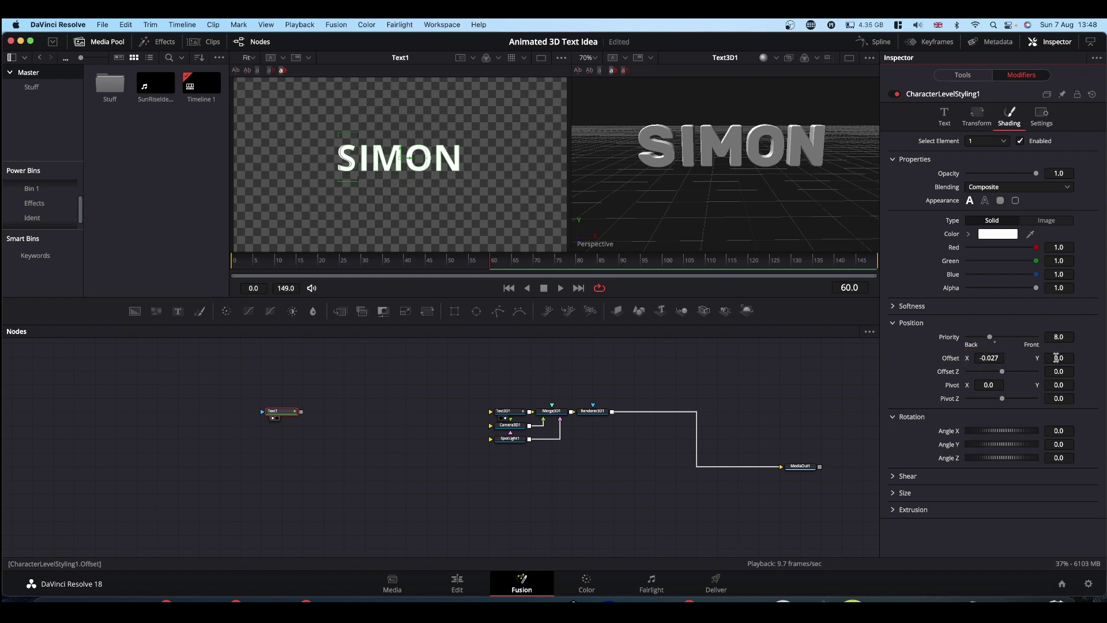
pyautogui.moveTo(1061, 357); pyautogui.dragTo(1074, 357)
pyautogui.click(991, 357)
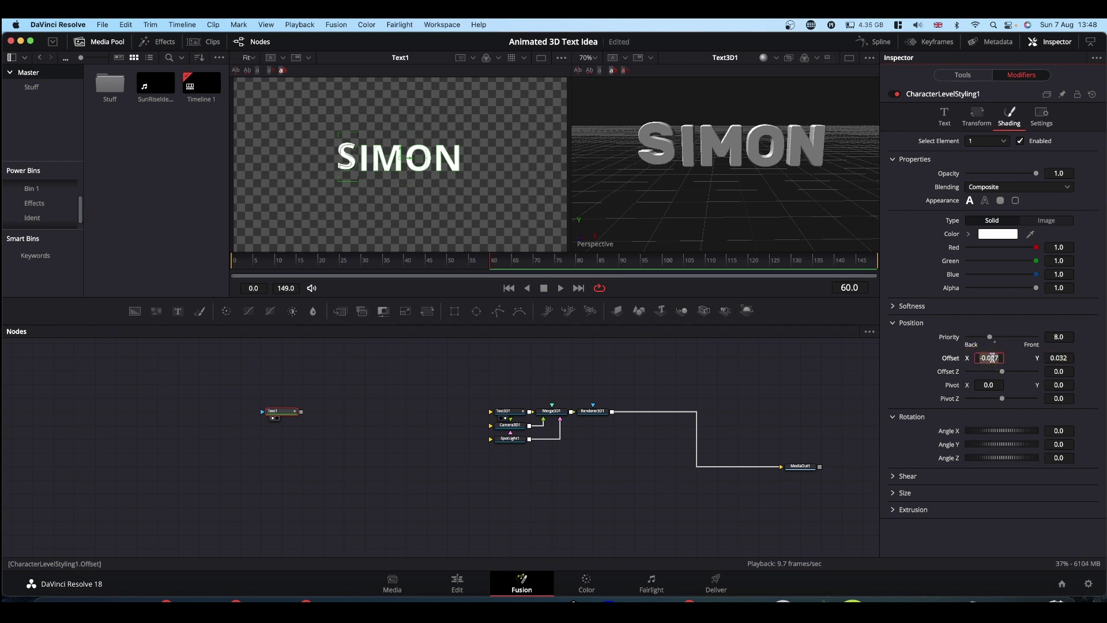
pyautogui.write('0')
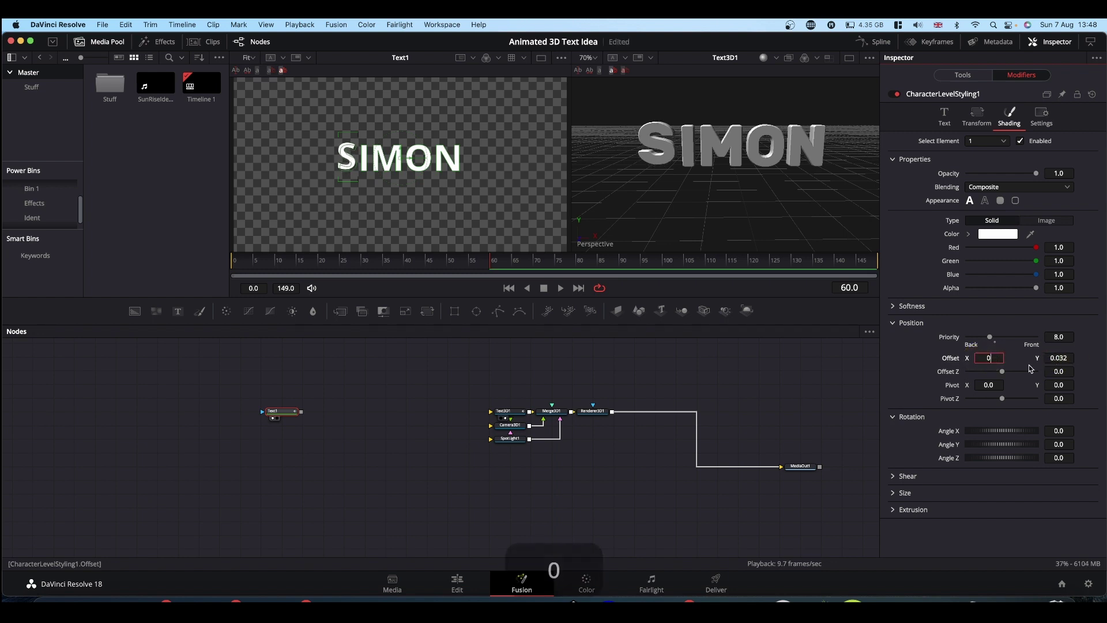
pyautogui.click(1058, 358)
pyautogui.doubleClick(1061, 358)
pyautogui.write('0')
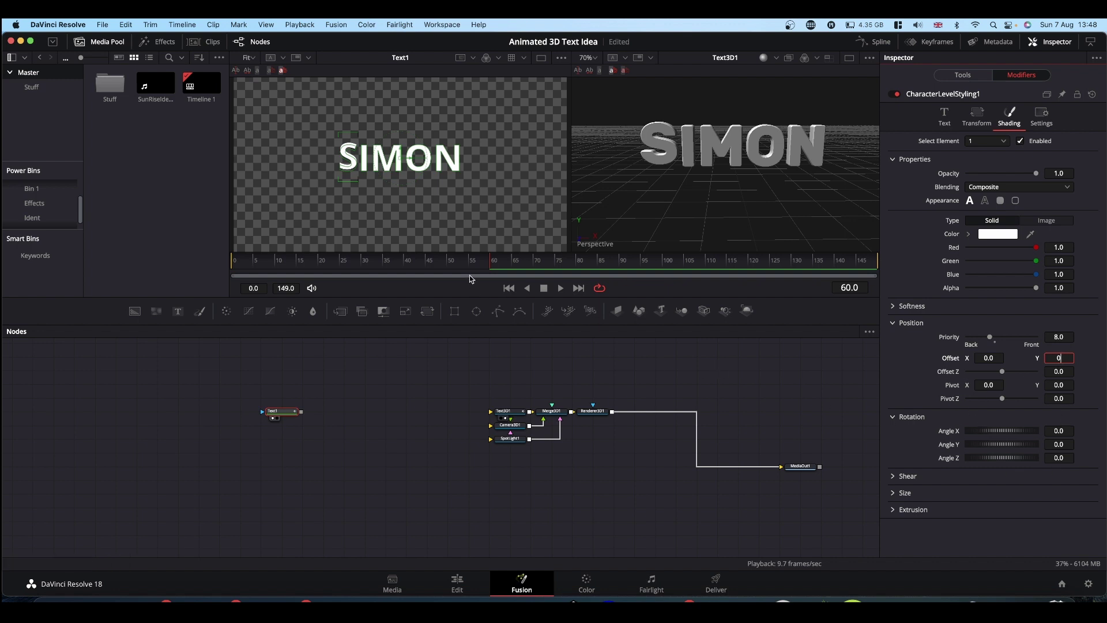
# Step: Set the first letter's Offset X to -1.636 and Offset Z to 1.0 at frame 0
pyautogui.moveTo(491, 265); pyautogui.dragTo(229, 275)
pyautogui.click(985, 357)
pyautogui.moveTo(986, 357); pyautogui.dragTo(112, 381)
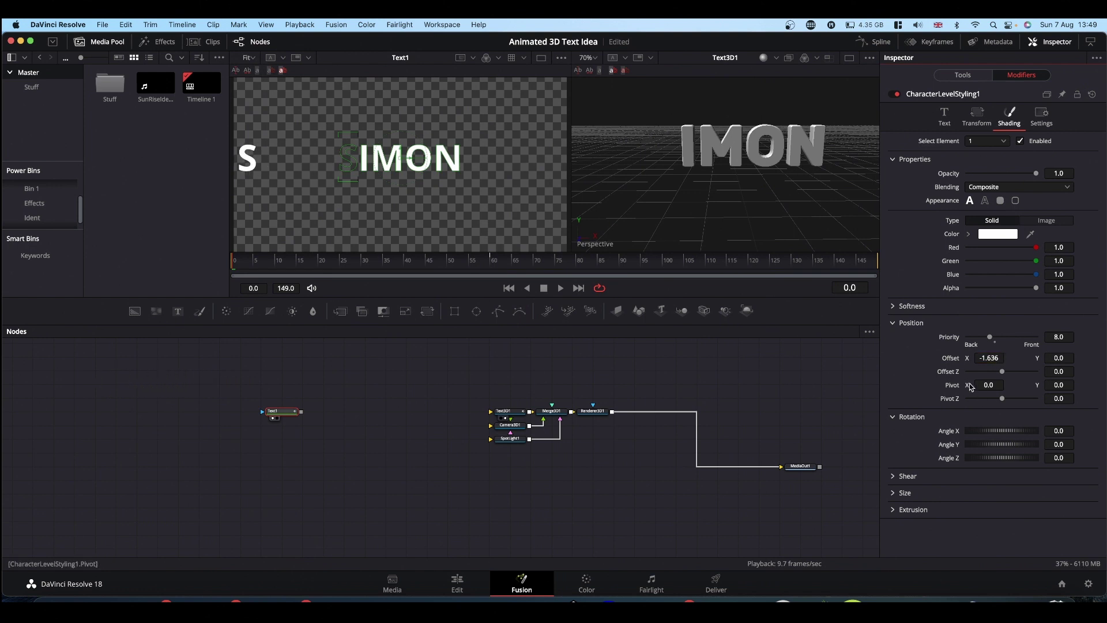
pyautogui.moveTo(1002, 371); pyautogui.dragTo(1084, 377)
pyautogui.click(1062, 373)
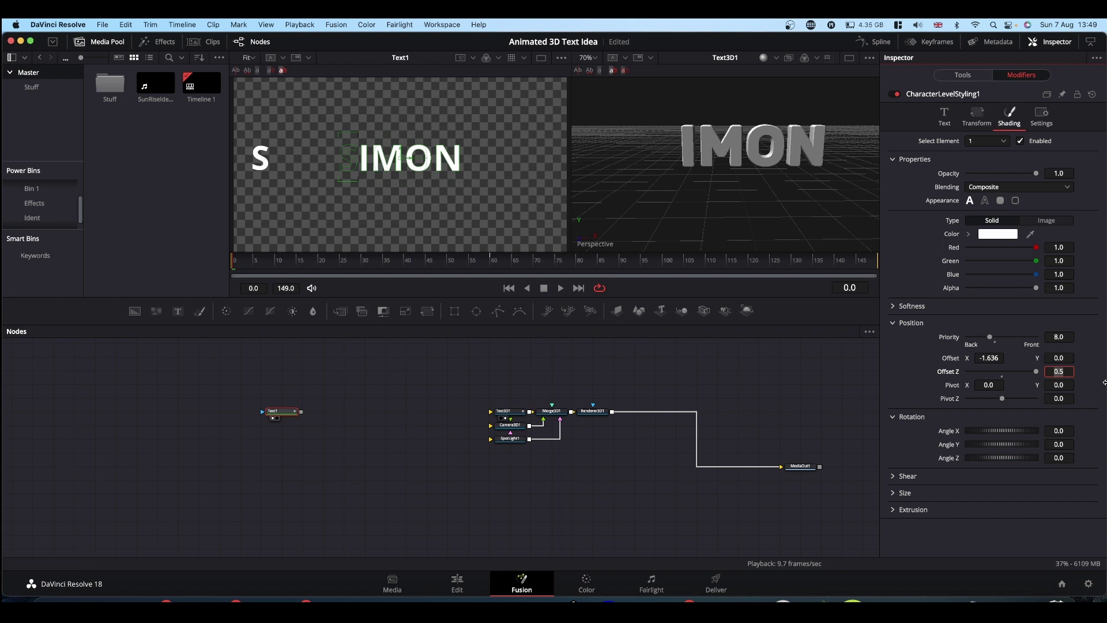
pyautogui.write('1')
pyautogui.press('Return')
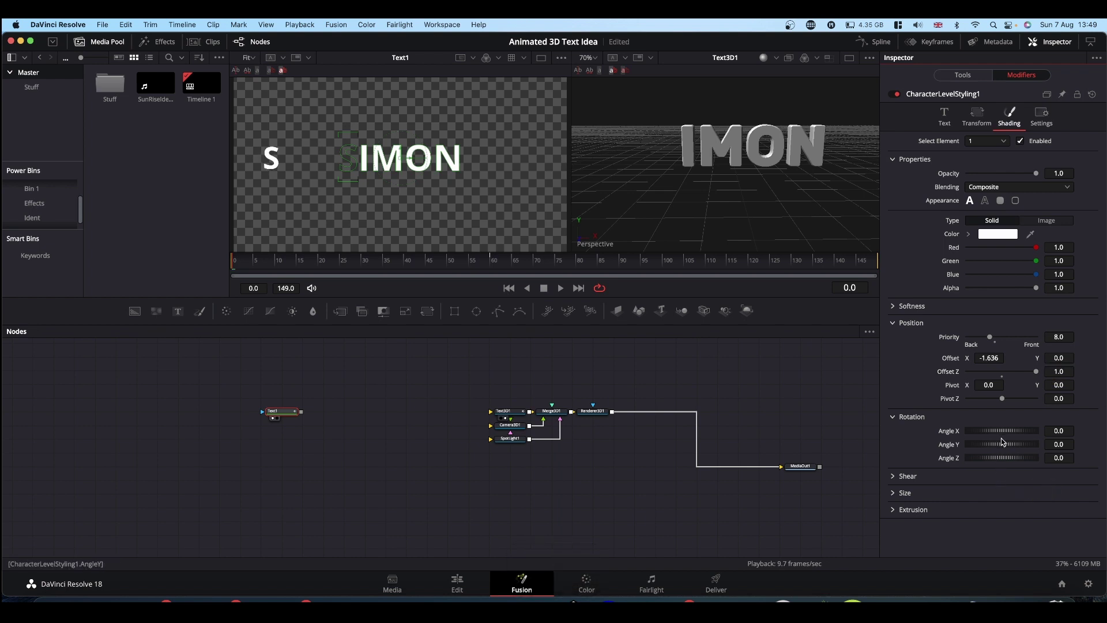
# Step: Rotate the first letter at frame 0 to X -47.0, Y 80.9 and Z -117.4 and play back the animation
pyautogui.moveTo(1002, 430); pyautogui.dragTo(987, 460)
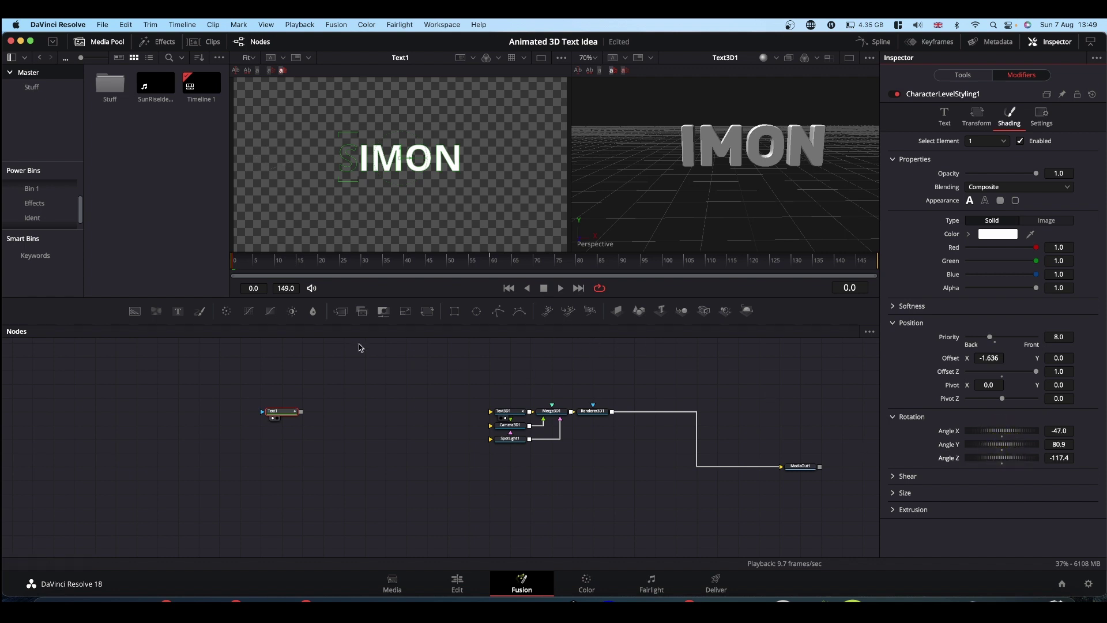
pyautogui.press('space')
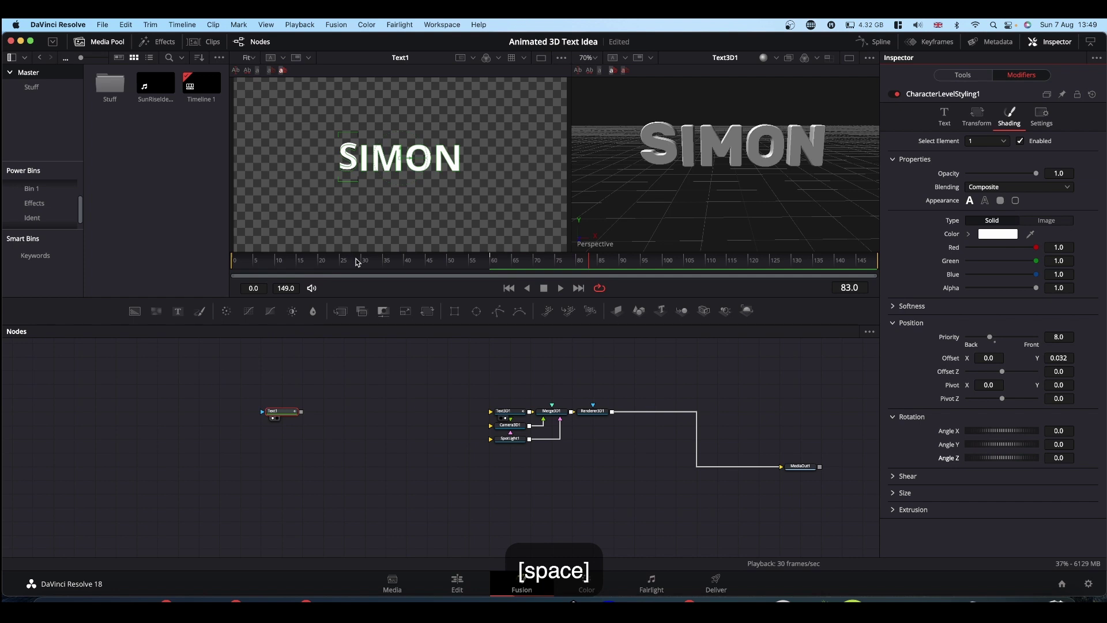
pyautogui.moveTo(356, 261); pyautogui.dragTo(196, 264)
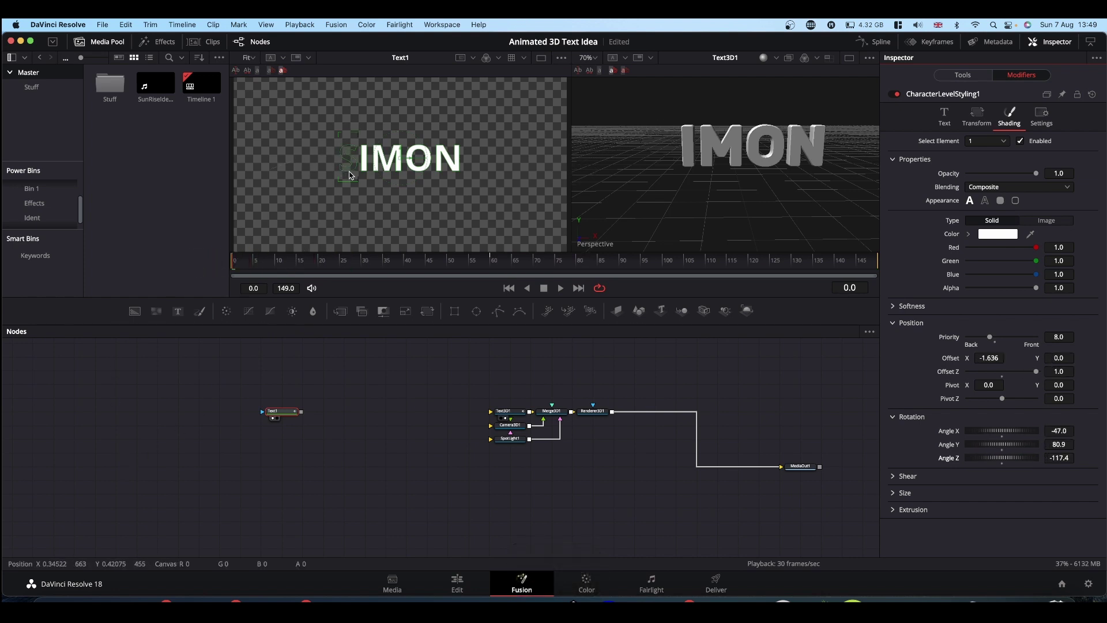
# Step: Select the second letter of Text1 at frame 60, nudge its X and Y position offsets and set both back to 0
pyautogui.click(489, 215)
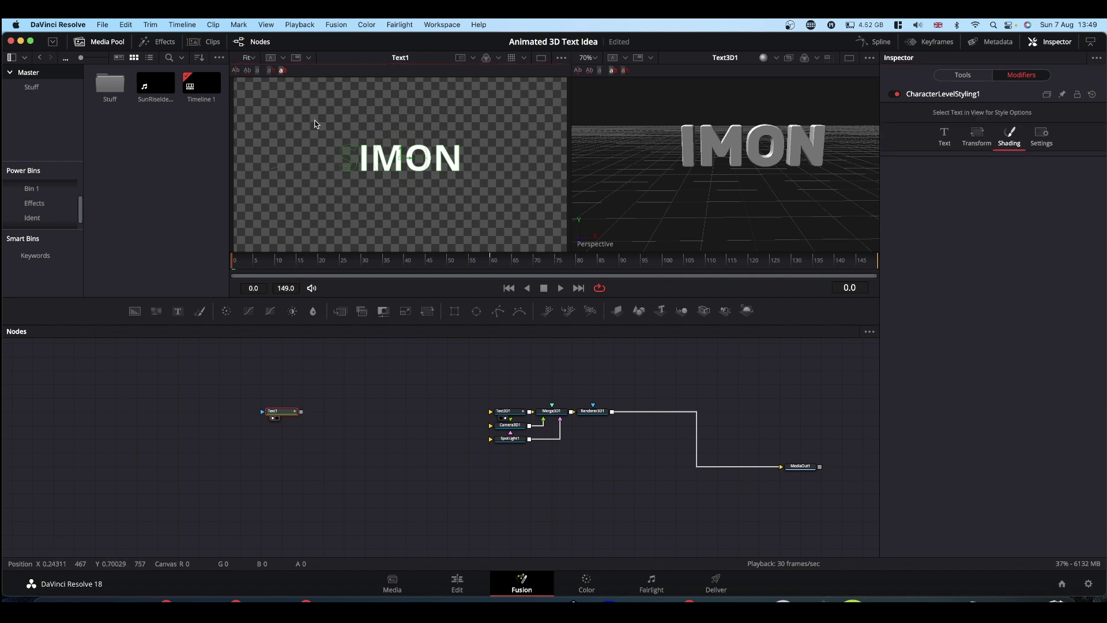
pyautogui.moveTo(306, 115); pyautogui.dragTo(342, 196)
pyautogui.click(413, 209)
pyautogui.click(363, 170)
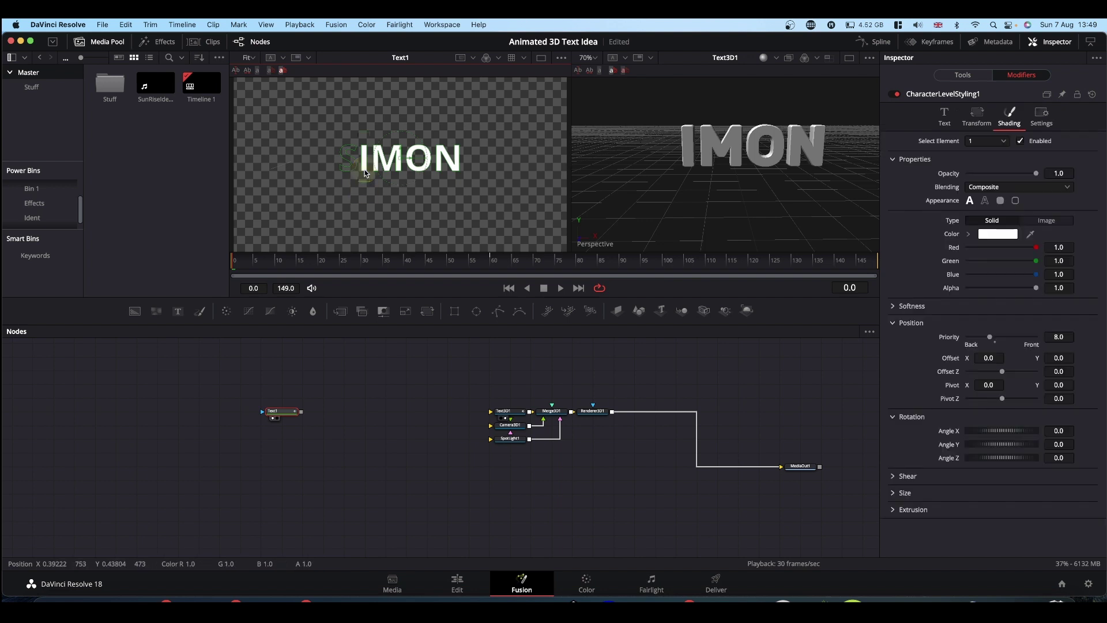
pyautogui.click(490, 266)
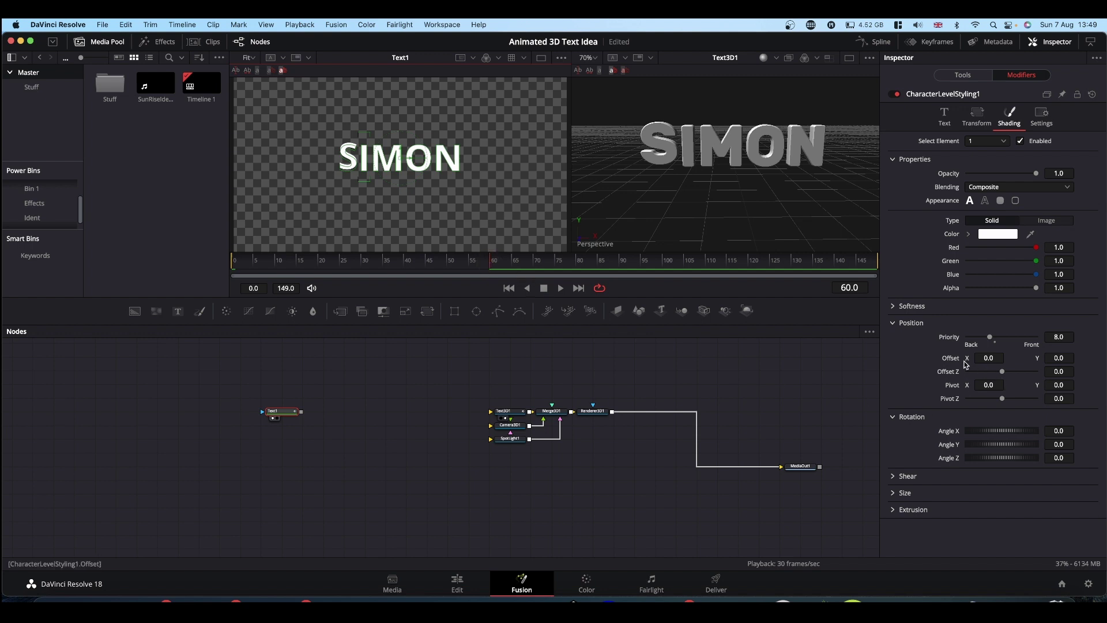
pyautogui.moveTo(987, 358); pyautogui.dragTo(986, 358)
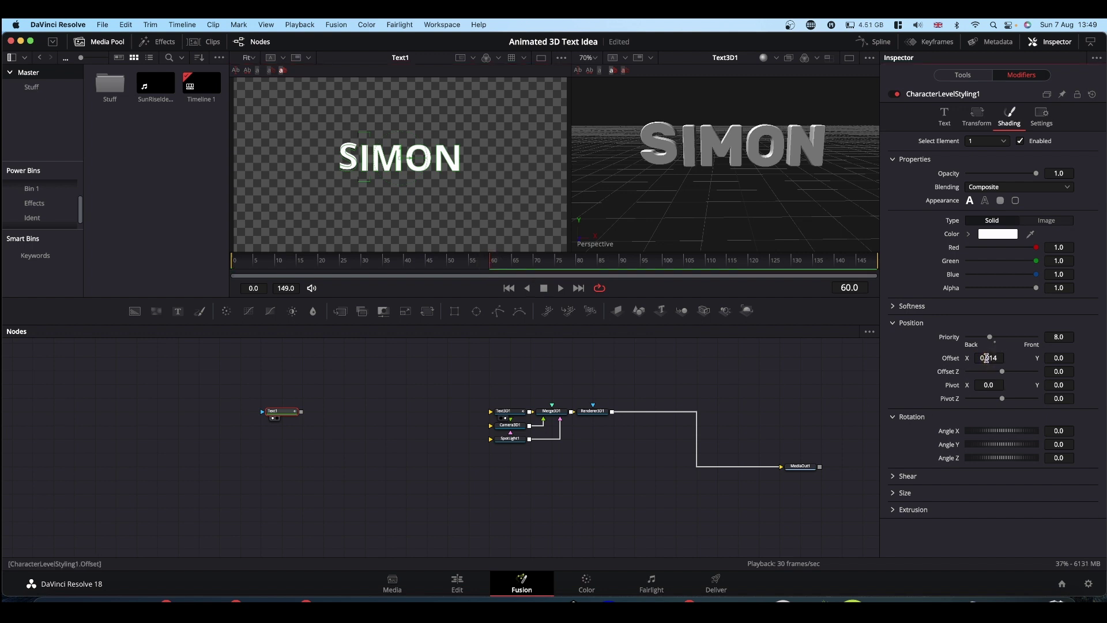
pyautogui.click(997, 358)
pyautogui.write('0')
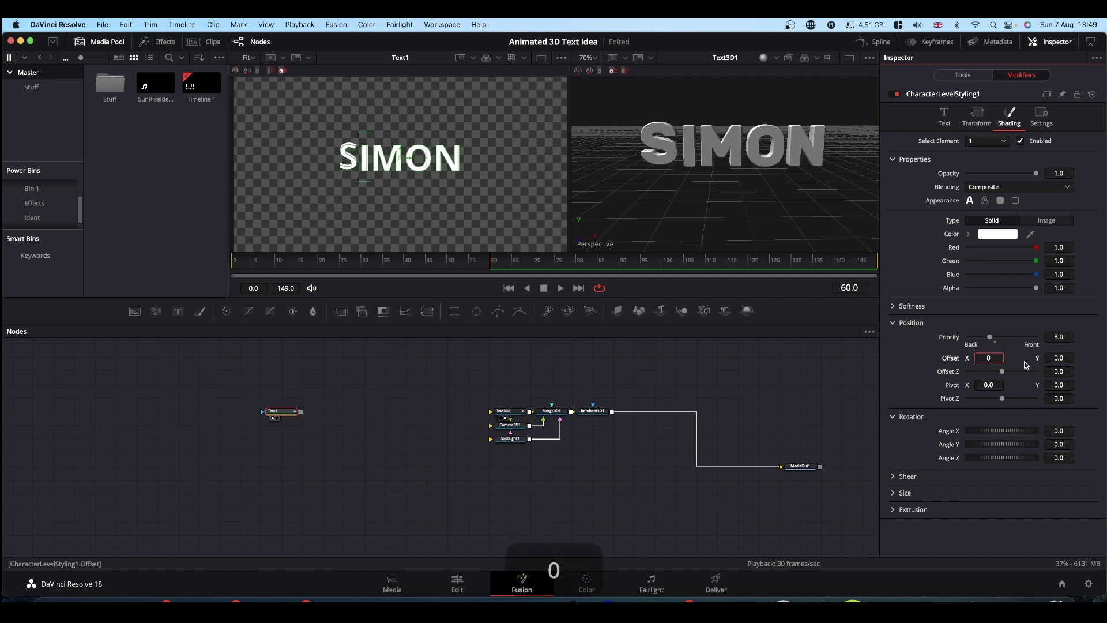
pyautogui.moveTo(1058, 358)
pyautogui.mouseDown()
pyautogui.moveTo(1070, 357)
pyautogui.moveTo(1055, 358)
pyautogui.mouseUp()
pyautogui.click(1064, 358)
pyautogui.write('0')
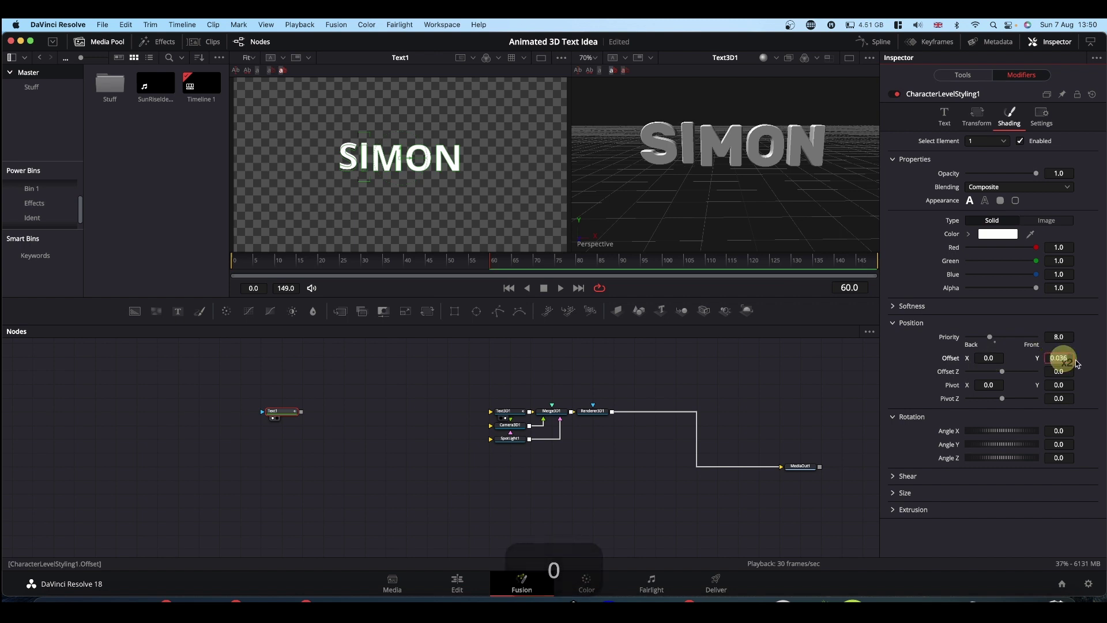
# Step: Nudge the second letter's Offset Z and X, Y and Z rotation angles and reset them to 0 at frame 60
pyautogui.click(1003, 372)
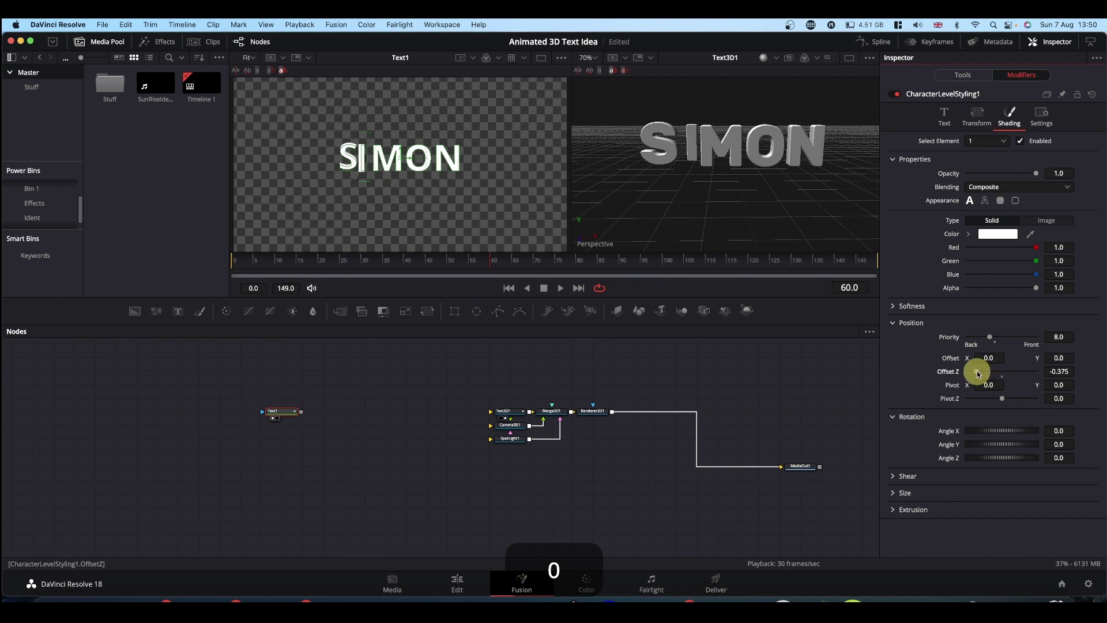
pyautogui.moveTo(1001, 431); pyautogui.dragTo(994, 431)
pyautogui.moveTo(1003, 444)
pyautogui.mouseDown()
pyautogui.moveTo(1012, 447)
pyautogui.moveTo(1003, 457)
pyautogui.mouseUp()
pyautogui.doubleClick(1001, 432)
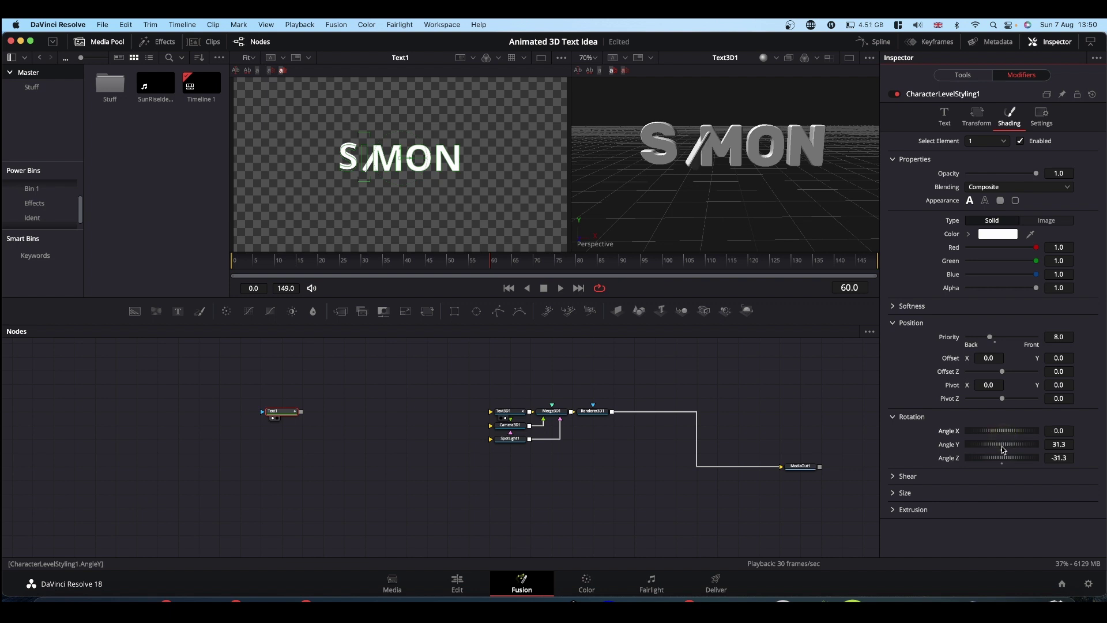
pyautogui.click(1001, 451)
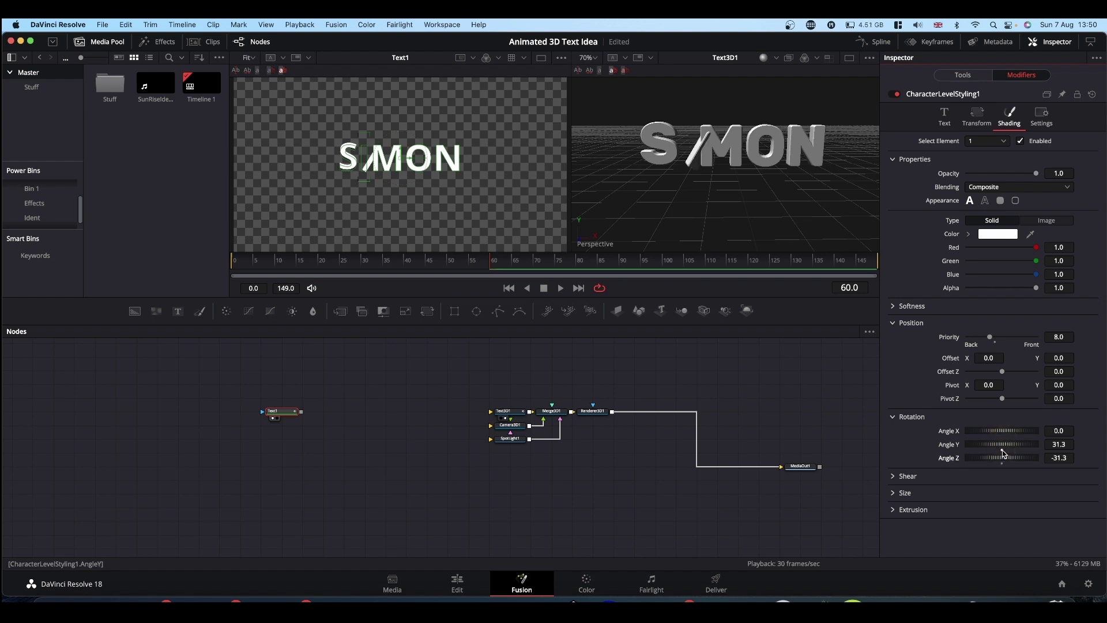
pyautogui.doubleClick(1002, 444)
pyautogui.doubleClick(1001, 458)
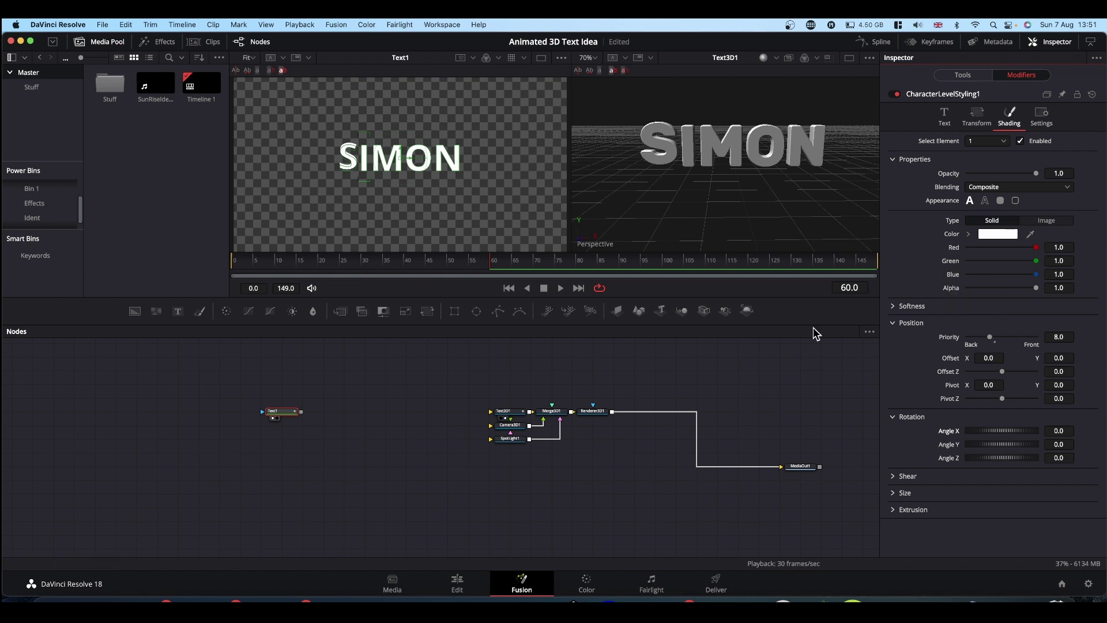
# Step: At frame 0, set the second letter's Offset Y to 1.716, Offset Z to 1.0 and rotation to X -174.8, Y 206.1, Z -41.7
pyautogui.moveTo(491, 269); pyautogui.dragTo(187, 281)
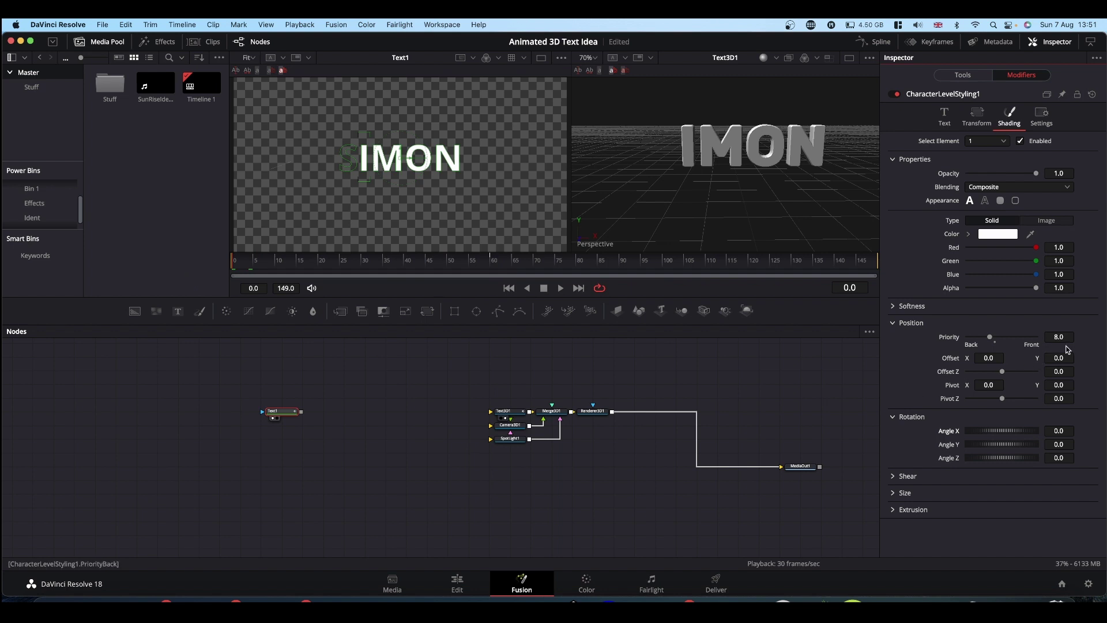
pyautogui.moveTo(1056, 358); pyautogui.dragTo(887, 267)
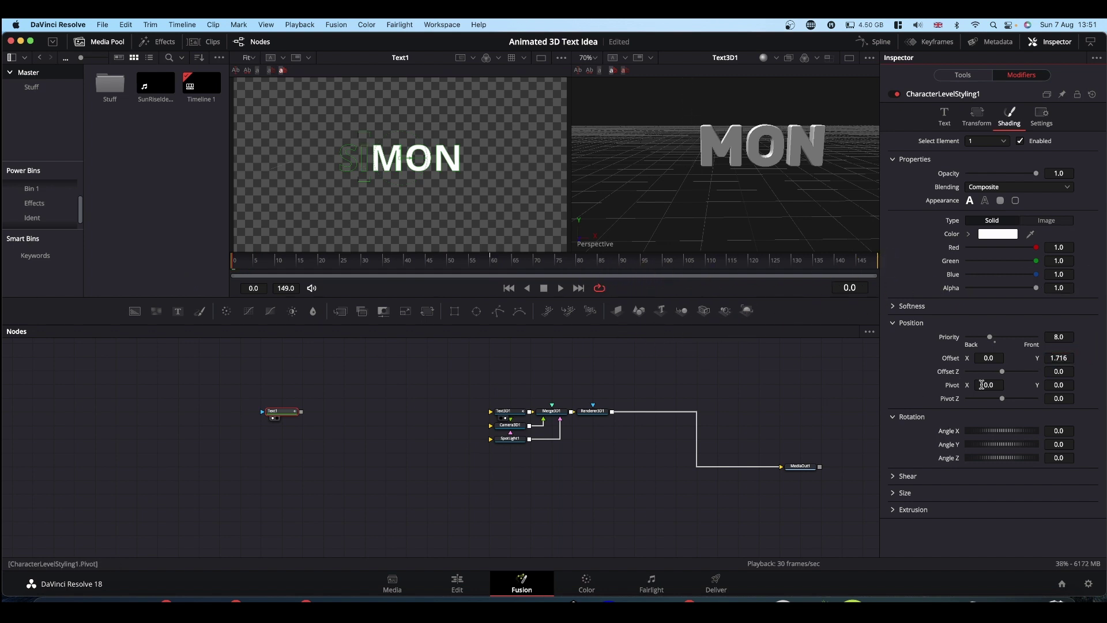
pyautogui.moveTo(1002, 372); pyautogui.dragTo(905, 372)
pyautogui.click(1060, 371)
pyautogui.write('1')
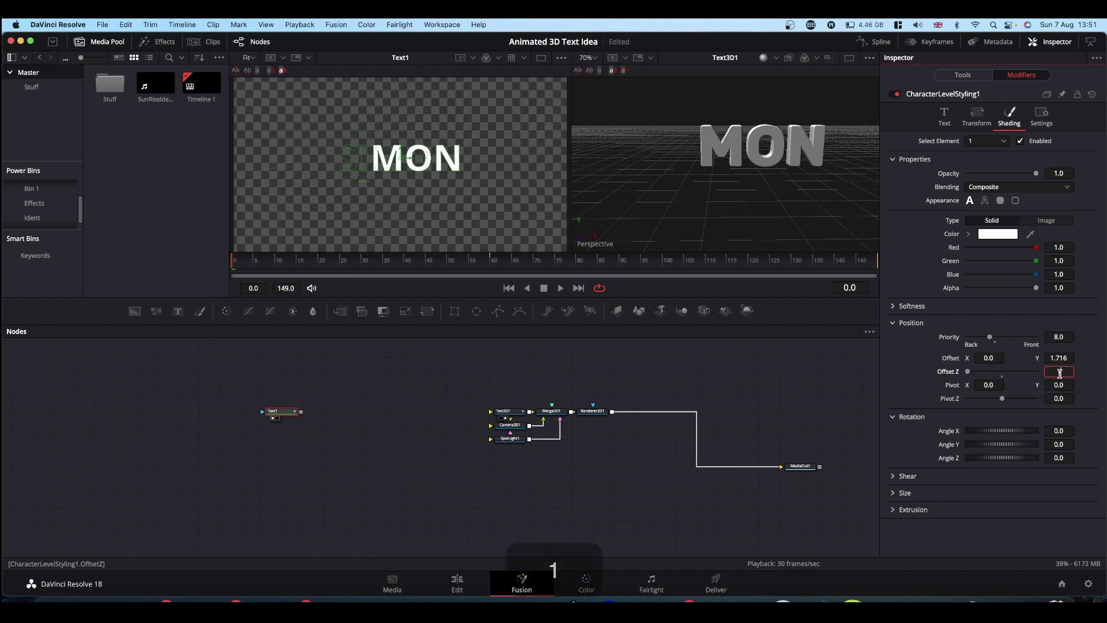
pyautogui.moveTo(1019, 432); pyautogui.dragTo(1012, 458)
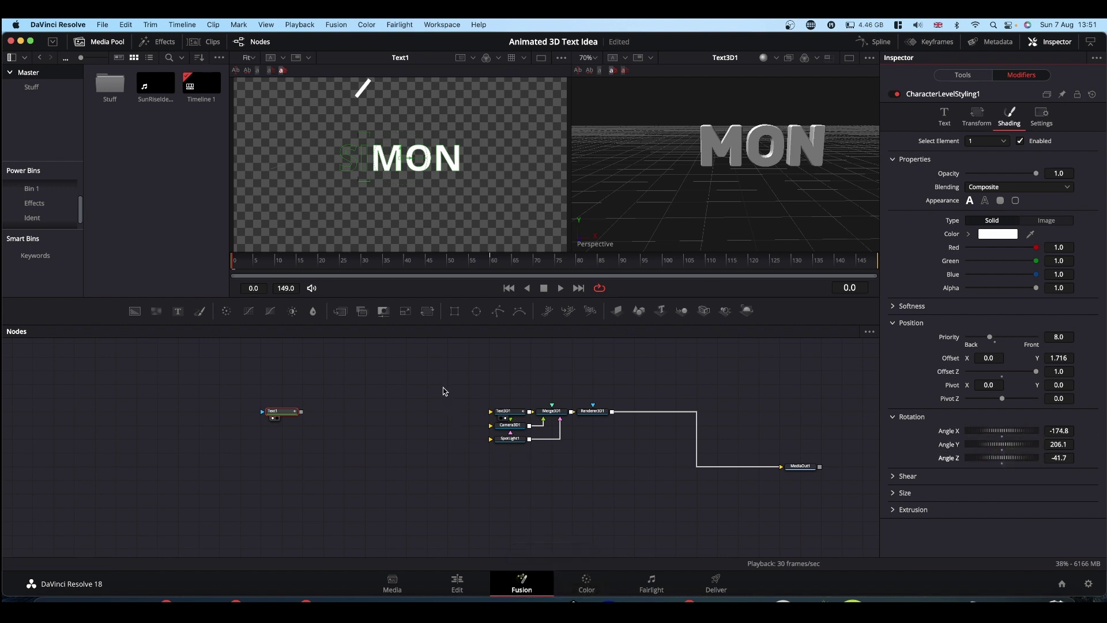
# Step: Play back the flight of the first two letters twice from frame 0
pyautogui.moveTo(435, 263); pyautogui.dragTo(145, 263)
pyautogui.press('space')
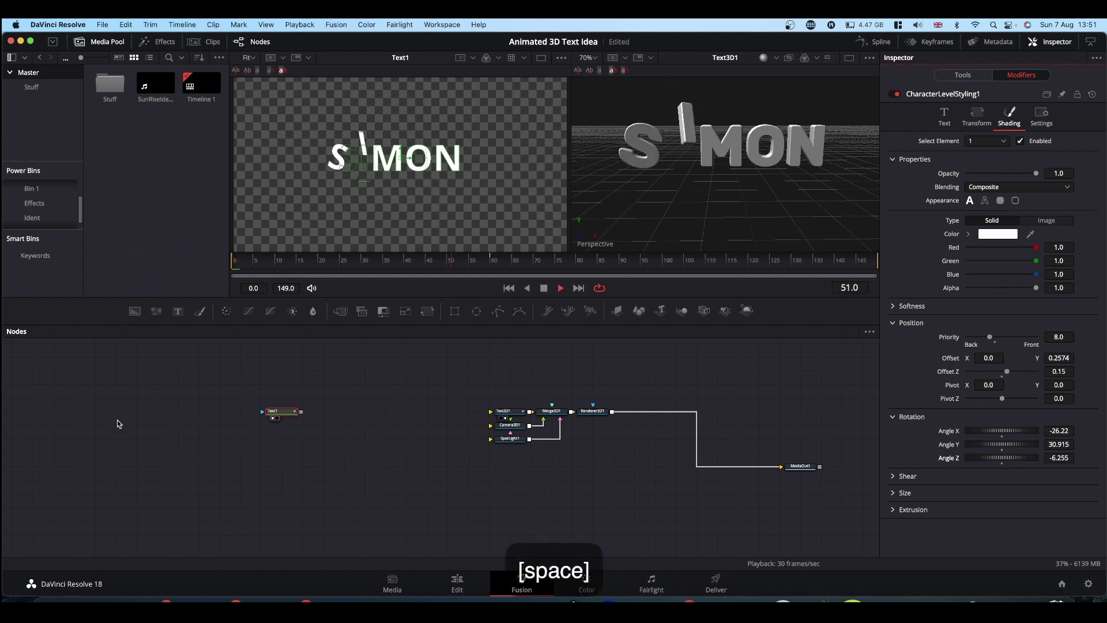
pyautogui.press('space')
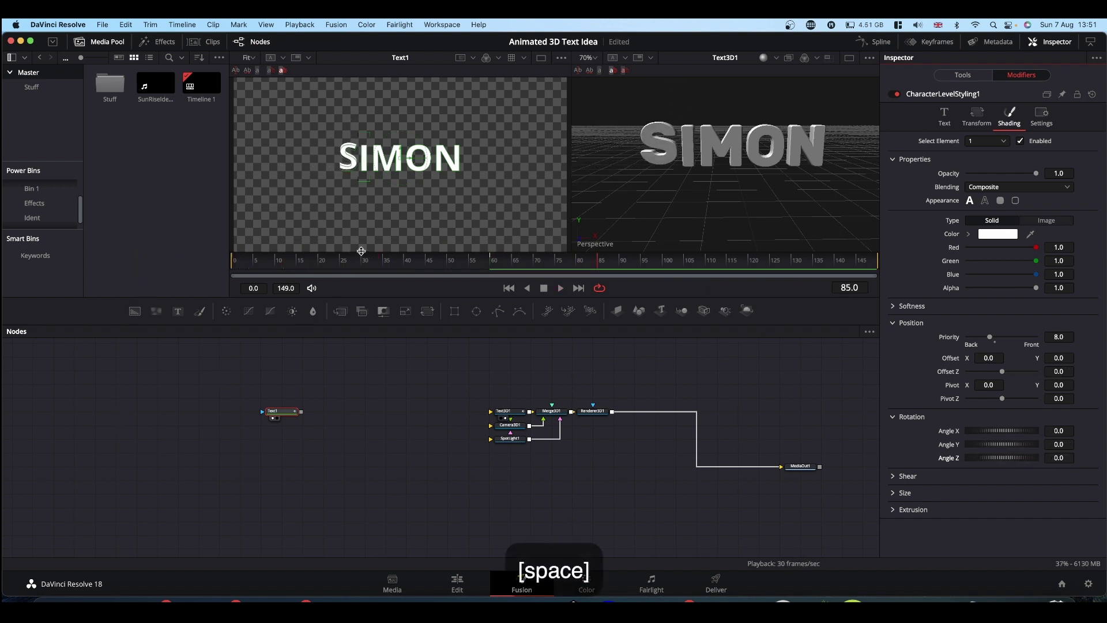
pyautogui.moveTo(370, 264); pyautogui.dragTo(180, 267)
pyautogui.press('space')
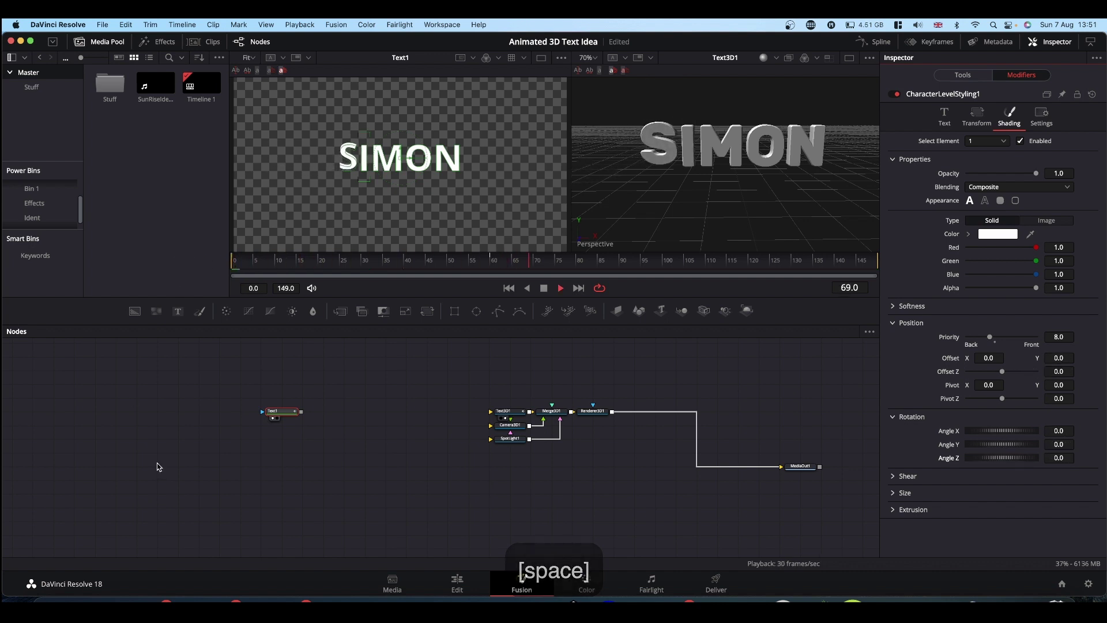
pyautogui.press('space')
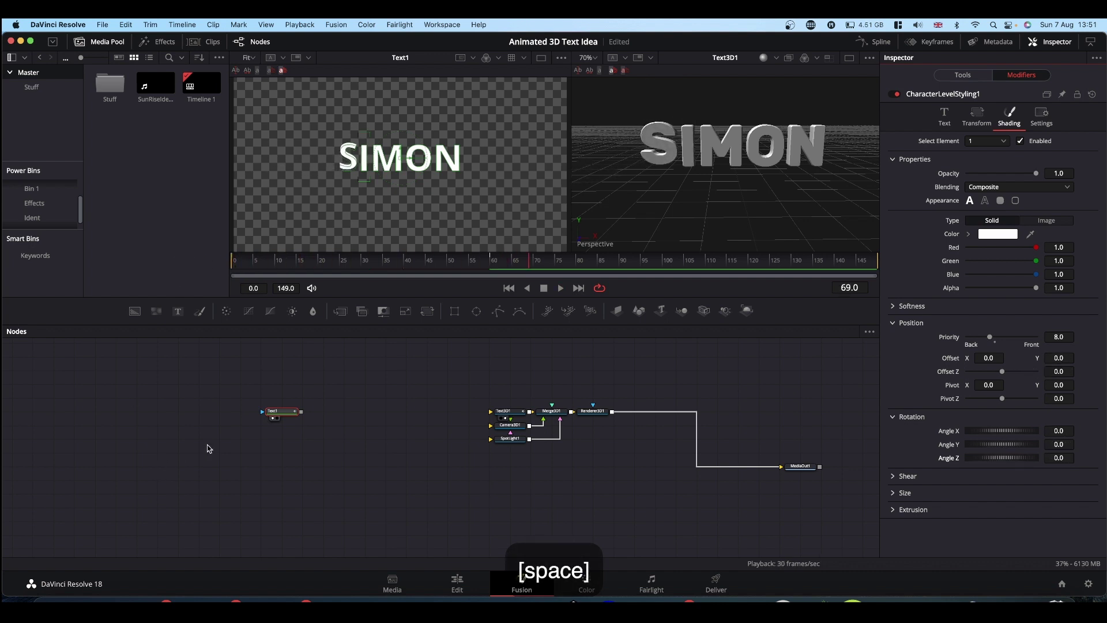
# Step: Select the third letter of Text1 at frame 60, set its Offset X to 0 and nudge its Offset Z and Angle X
pyautogui.click(492, 266)
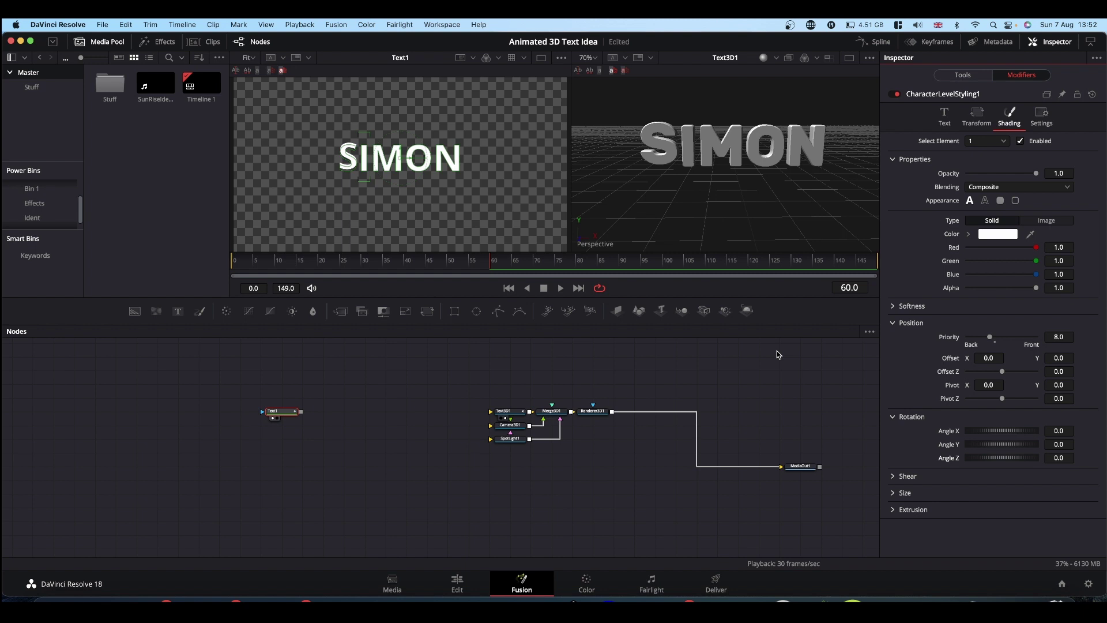
pyautogui.moveTo(369, 132); pyautogui.dragTo(405, 184)
pyautogui.doubleClick(988, 358)
pyautogui.write('0')
pyautogui.moveTo(1002, 371); pyautogui.dragTo(993, 371)
pyautogui.doubleClick(1059, 371)
pyautogui.moveTo(1017, 431); pyautogui.dragTo(1002, 436)
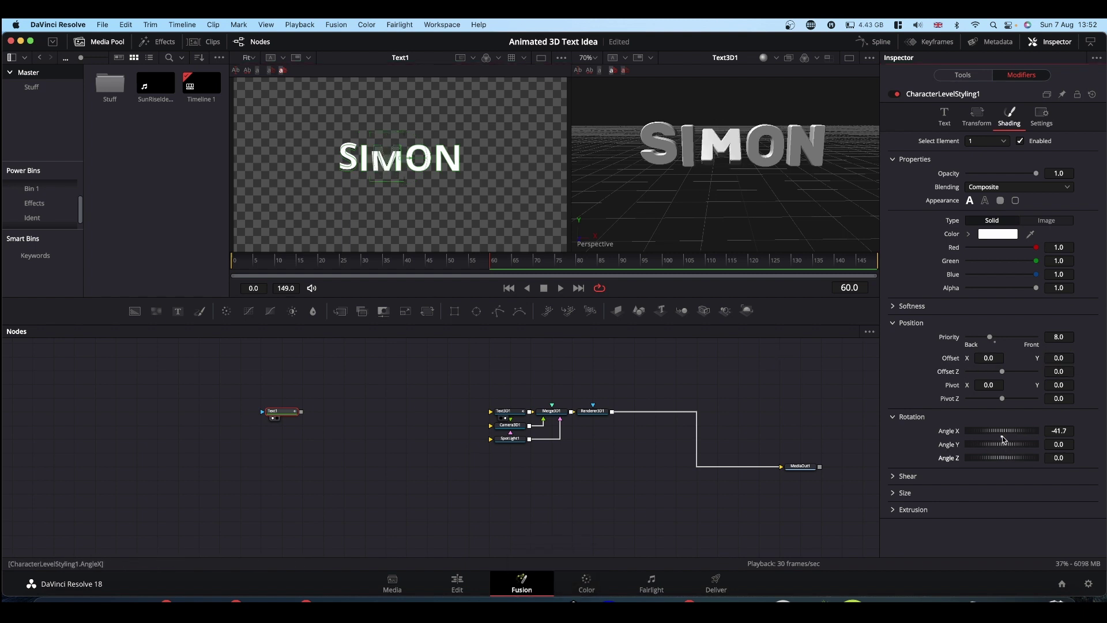
# Step: At frame 0, set the third letter's Offset Y to -1.721, Offset Z to 1.0 and rotation to X -86.1, Y 33.9, Z 54.8
pyautogui.click(508, 288)
pyautogui.moveTo(1059, 358); pyautogui.dragTo(242, 364)
pyautogui.moveTo(1002, 372); pyautogui.dragTo(1006, 372)
pyautogui.moveTo(1002, 431); pyautogui.dragTo(980, 431)
pyautogui.moveTo(1002, 444); pyautogui.dragTo(1029, 444)
pyautogui.moveTo(1001, 458); pyautogui.dragTo(1020, 457)
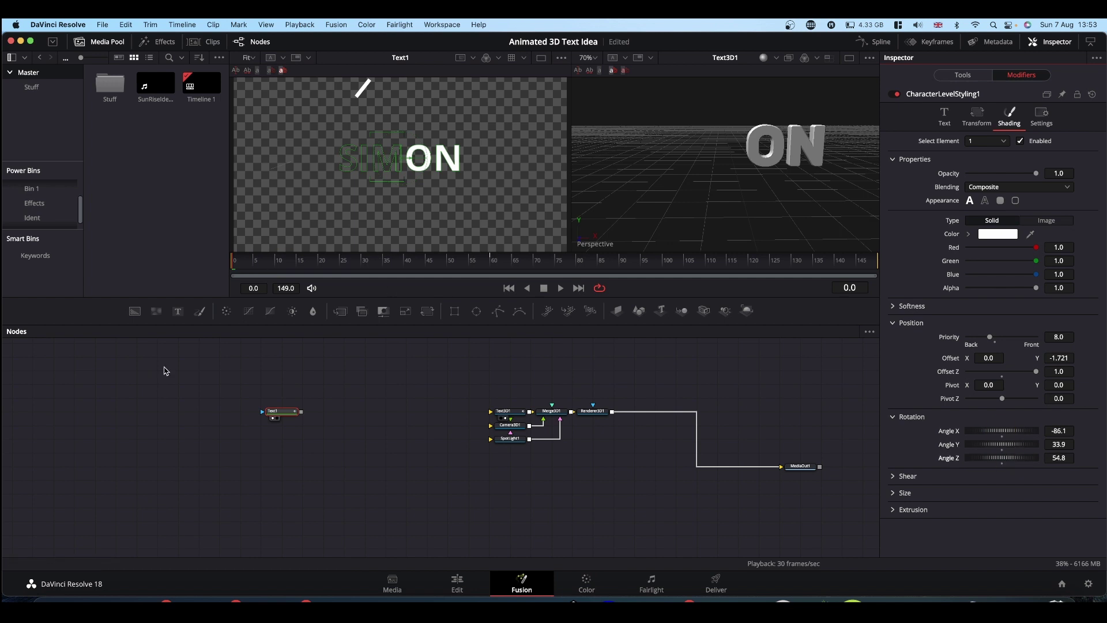
# Step: Select the fourth letter of Text1 at frame 60, set its Offset X to 0, and nudge and reset its Angle Z
pyautogui.click(490, 261)
pyautogui.moveTo(405, 132); pyautogui.dragTo(433, 181)
pyautogui.doubleClick(988, 358)
pyautogui.write('0')
pyautogui.moveTo(1002, 458); pyautogui.dragTo(983, 458)
pyautogui.click(1001, 464)
# Step: At frame 0, shift the fourth letter's Offset X away from the word, rotate it about X and play back the animation
pyautogui.click(509, 287)
pyautogui.moveTo(988, 358); pyautogui.dragTo(261, 362)
pyautogui.moveTo(1001, 431); pyautogui.dragTo(1028, 430)
pyautogui.press('space')
# Step: Set the fifth letter's Offset X to 0 at frame 60 and reset its rotation angles to 0
pyautogui.press('0')
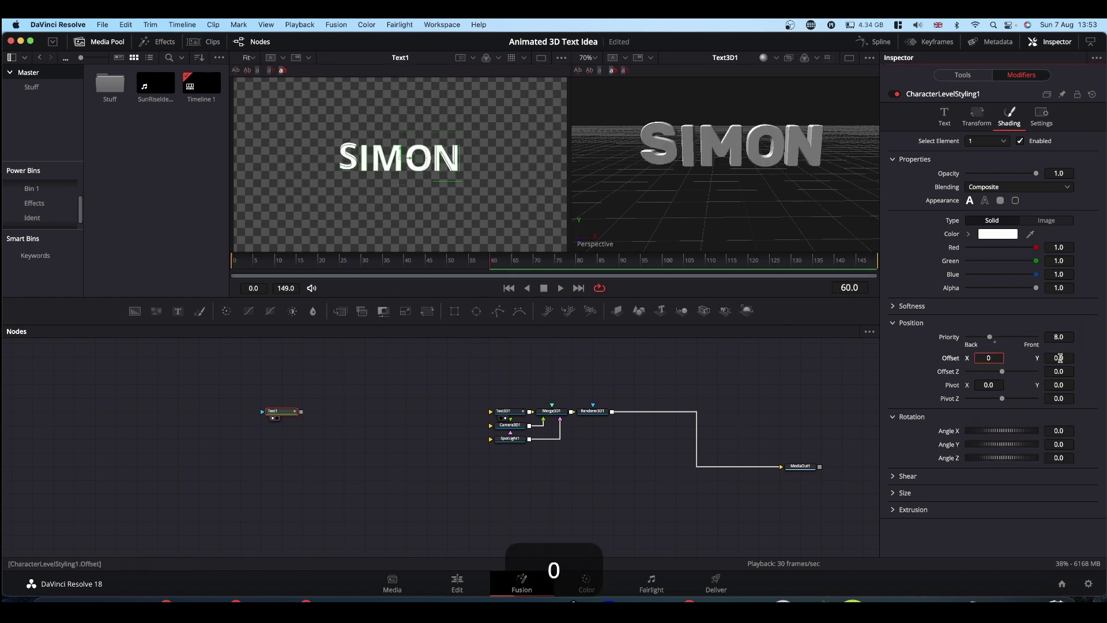
pyautogui.click(1001, 450)
pyautogui.click(1002, 436)
# Step: At frame 0, set the fifth letter's offset to X -3.415, Y 1.328 and its rotation to X 227.0, Y -271.3, Z 182.6
pyautogui.moveTo(489, 261); pyautogui.dragTo(222, 264)
pyautogui.moveTo(985, 358); pyautogui.dragTo(818, 360)
pyautogui.moveTo(1059, 358); pyautogui.dragTo(1098, 358)
pyautogui.moveTo(1002, 458); pyautogui.dragTo(1029, 457)
# Step: Play back the full five-letter animation from frame 0
pyautogui.press('space')
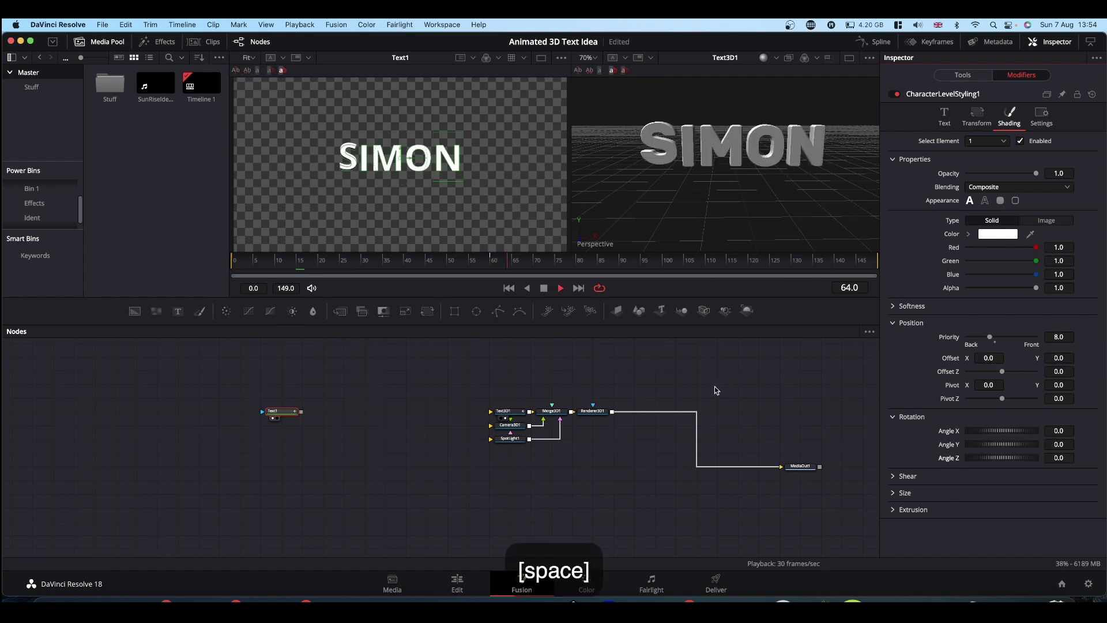
pyautogui.moveTo(490, 263); pyautogui.dragTo(157, 265)
pyautogui.press('space')
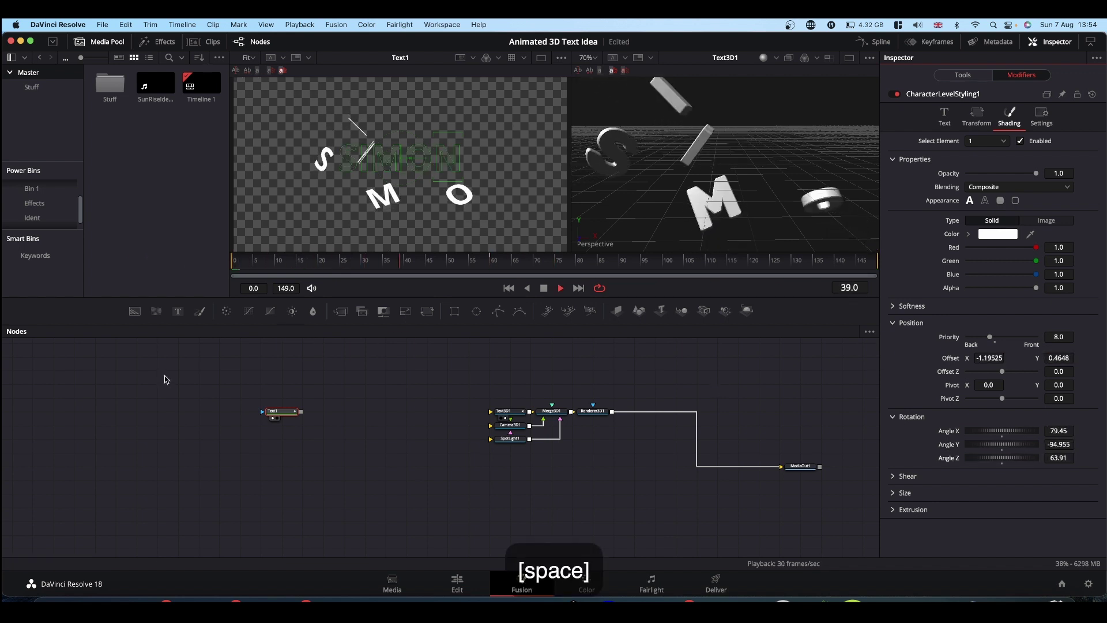
pyautogui.press('space')
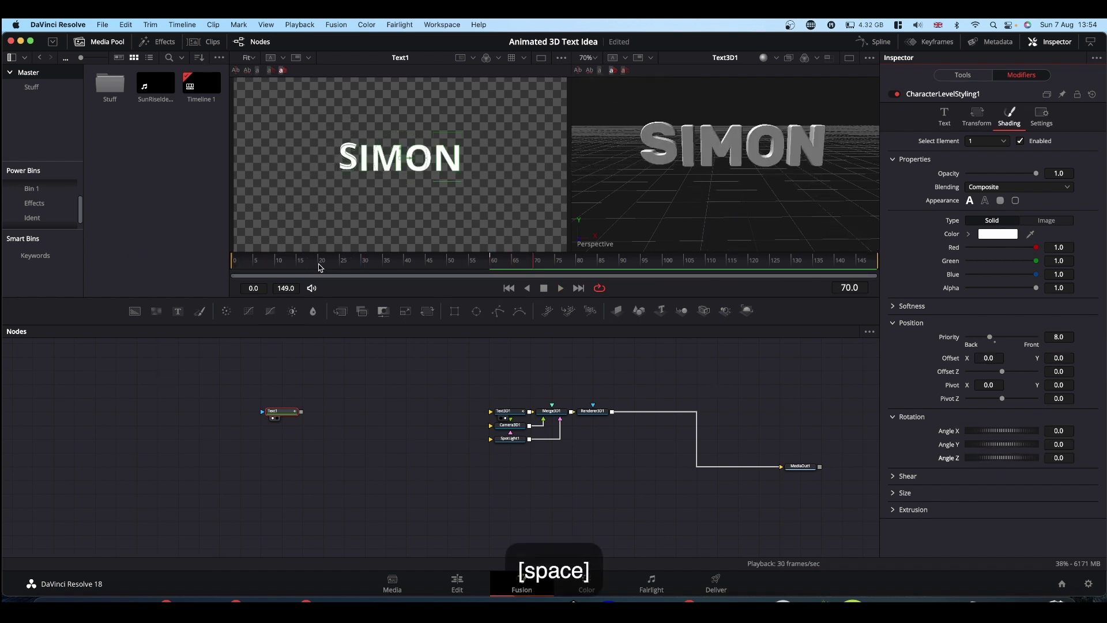
# Step: Show Text1's character styling curve in the Spline editor, smooth both of its keyframes and close the editor
pyautogui.moveTo(318, 264); pyautogui.dragTo(182, 264)
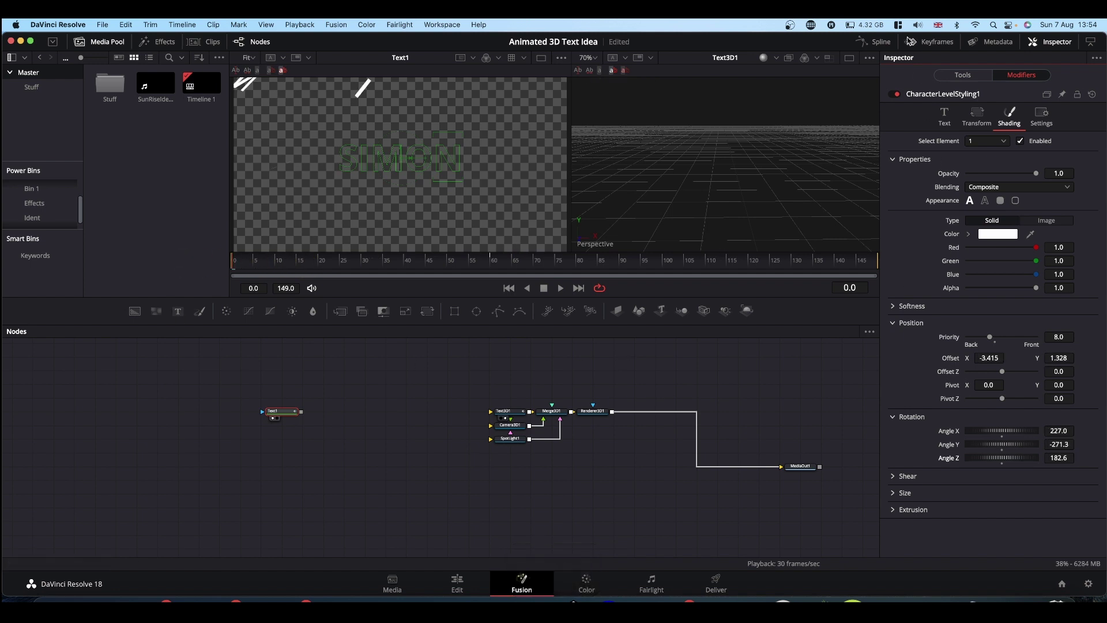
pyautogui.click(877, 44)
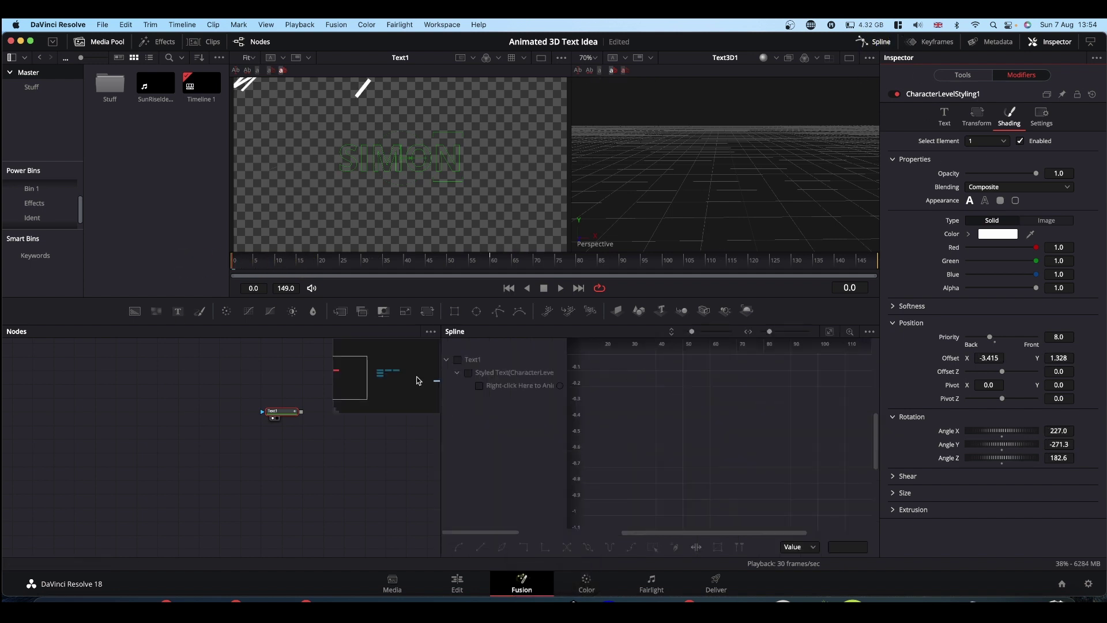
pyautogui.click(459, 360)
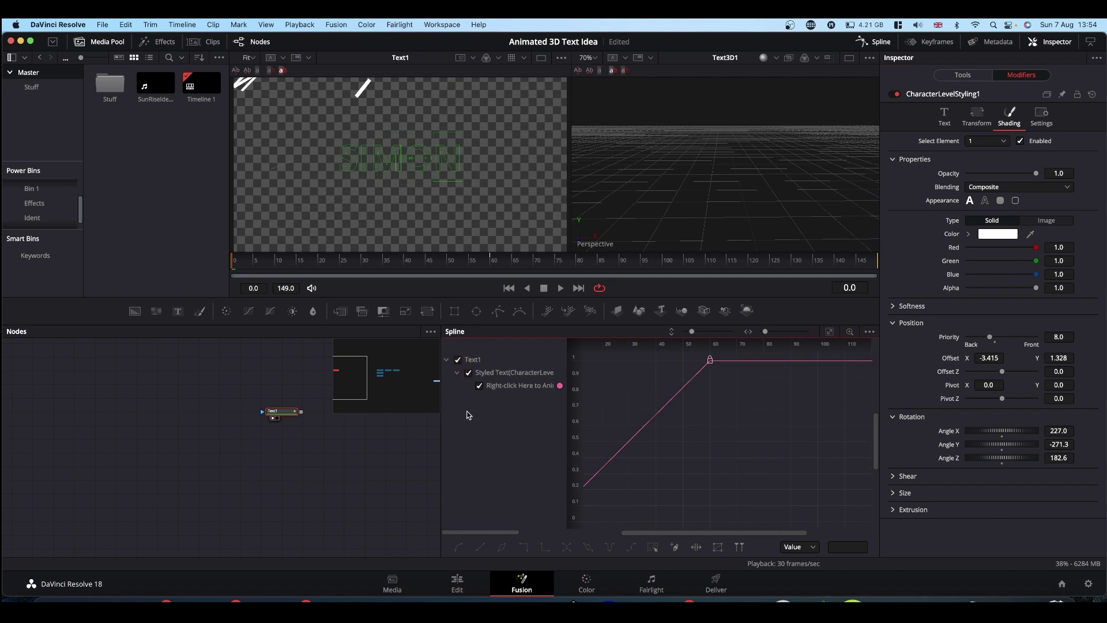
pyautogui.click(831, 333)
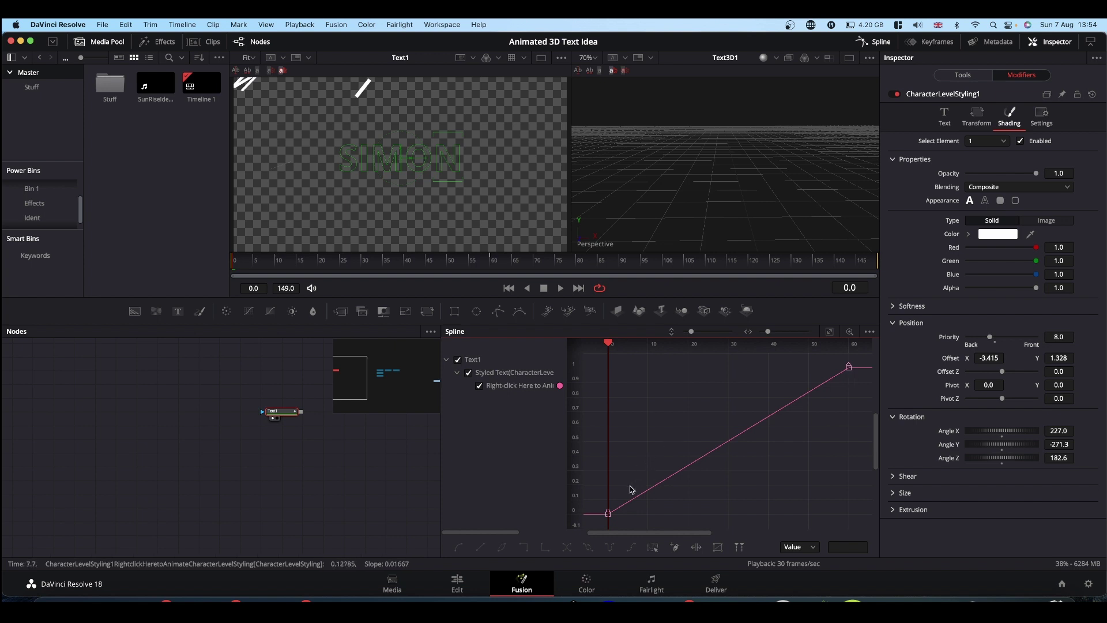
pyautogui.moveTo(595, 526); pyautogui.dragTo(865, 351)
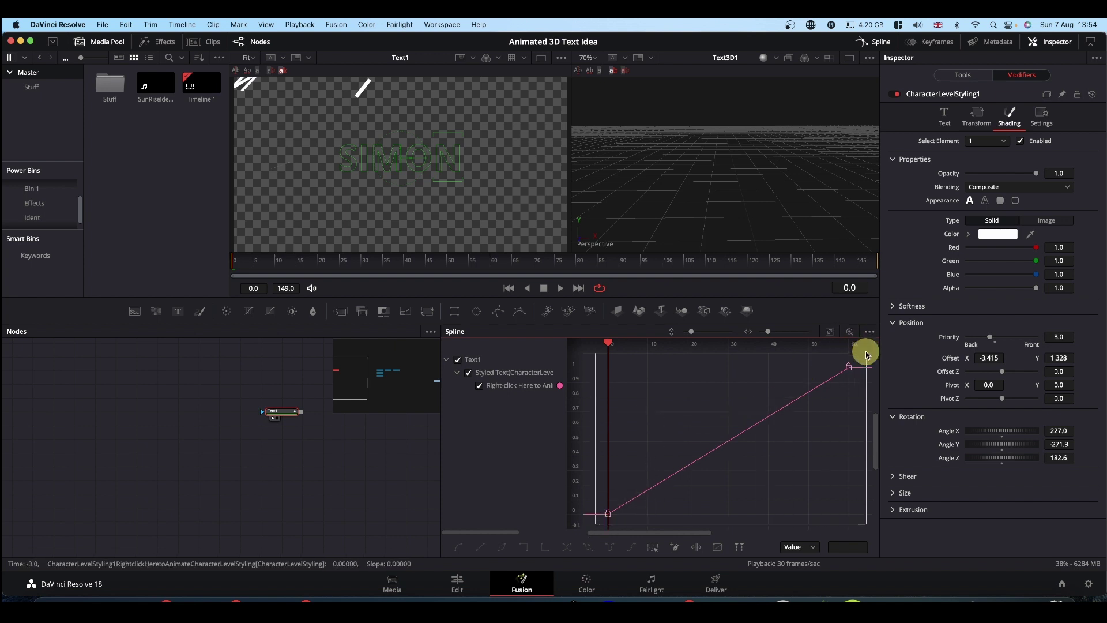
pyautogui.hotkey('shift', 's')
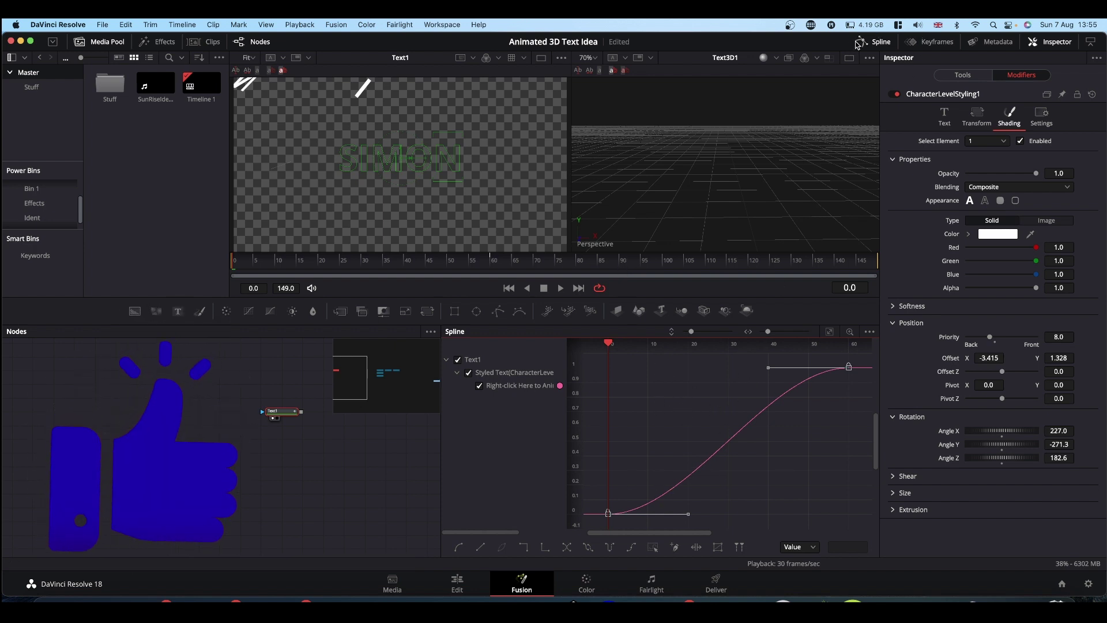
pyautogui.click(874, 44)
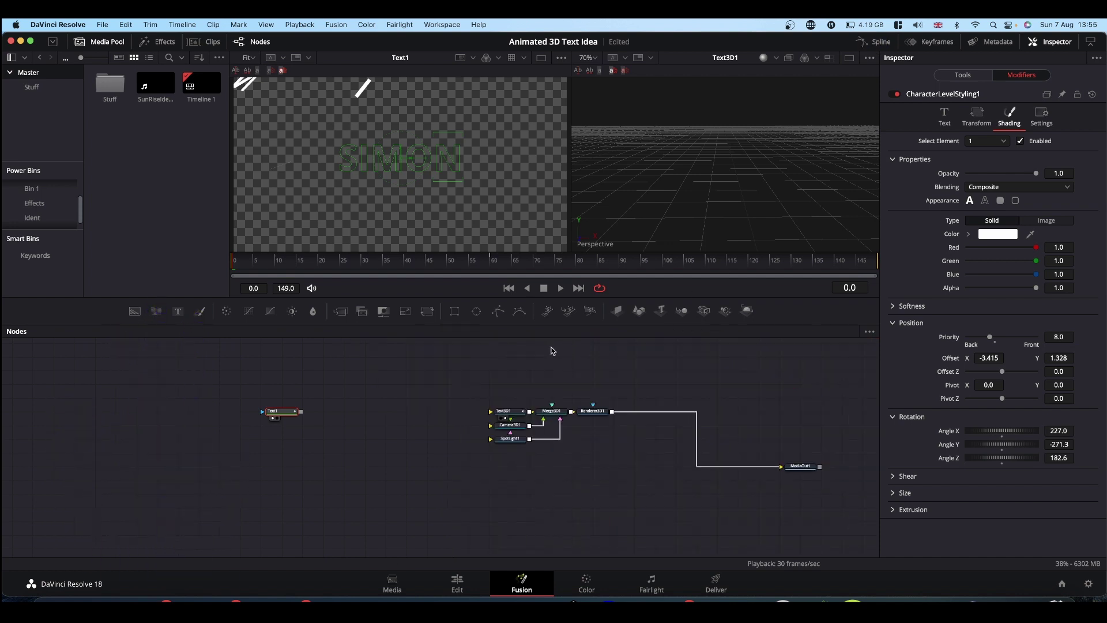
# Step: Play back the smoothed letter animation from the start of the composition
pyautogui.click(241, 265)
pyautogui.press('space')
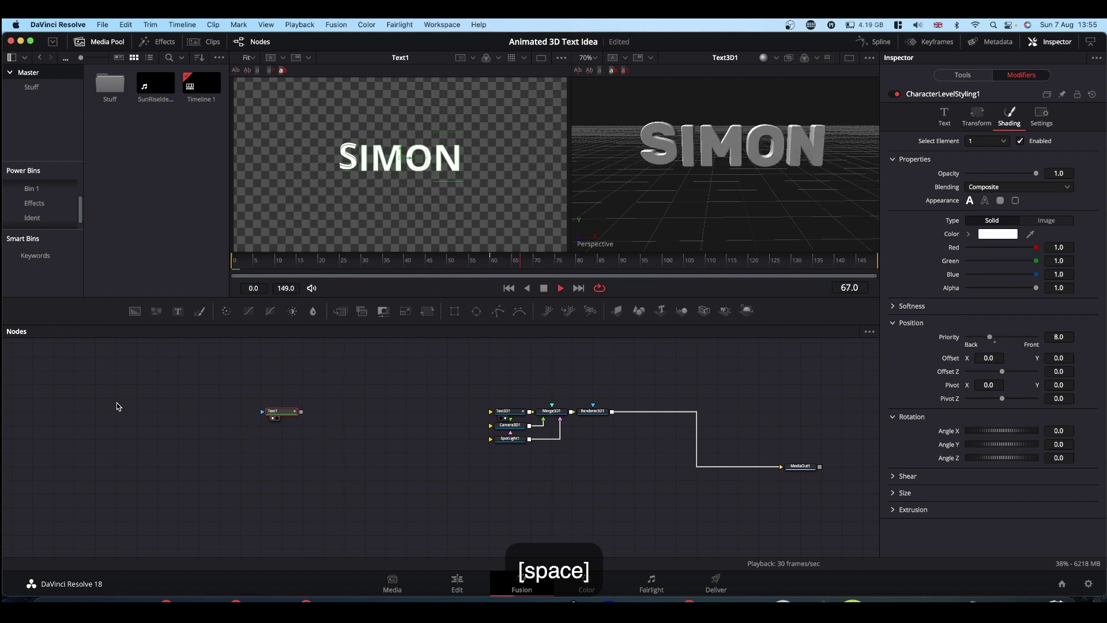
pyautogui.press('space')
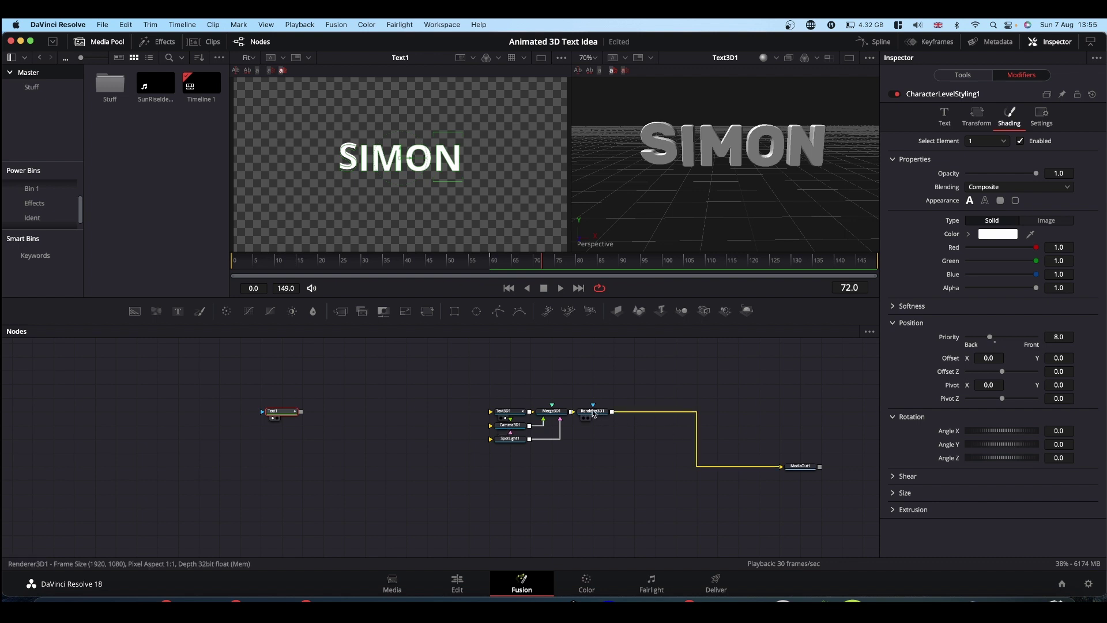
# Step: Show Renderer3D1 in the Text1 viewer and move Camera3D1 to Y 0.232, Z 4.93 to frame the text
pyautogui.moveTo(595, 415); pyautogui.dragTo(404, 189)
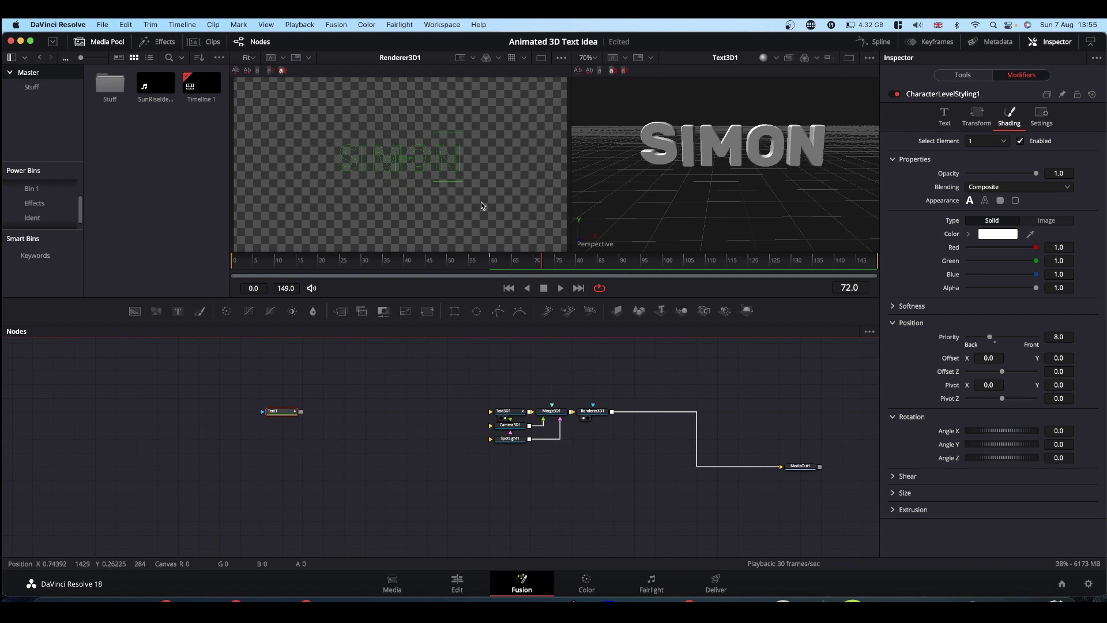
pyautogui.click(509, 426)
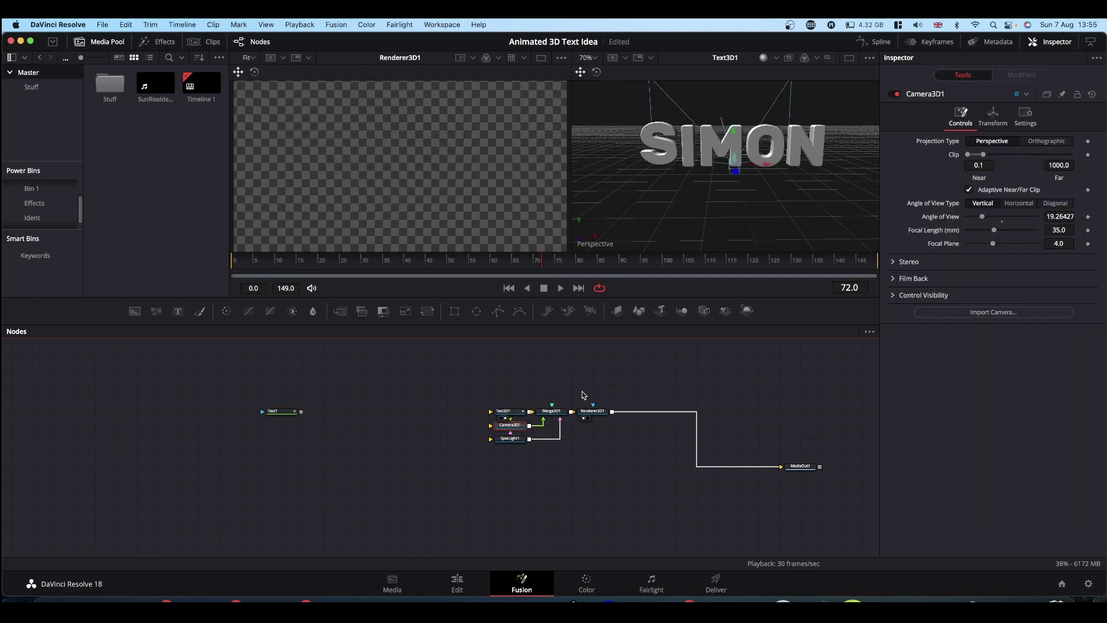
pyautogui.click(992, 115)
pyautogui.moveTo(994, 184)
pyautogui.mouseDown()
pyautogui.moveTo(1013, 186)
pyautogui.moveTo(1010, 168)
pyautogui.mouseUp()
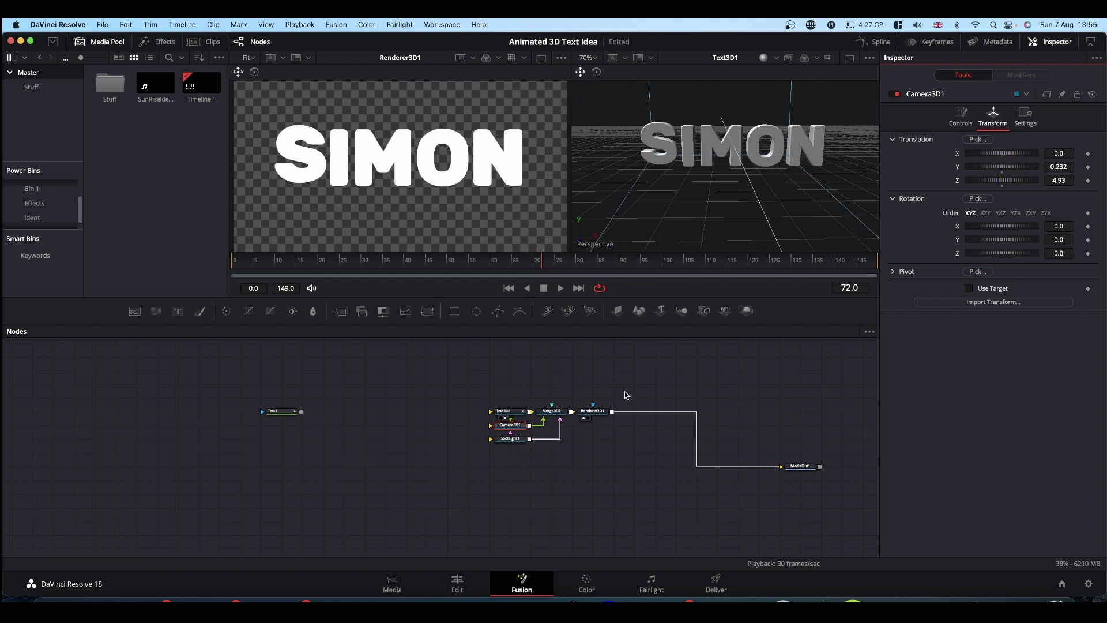
# Step: Enable lighting and shadows on Renderer3D1
pyautogui.click(594, 412)
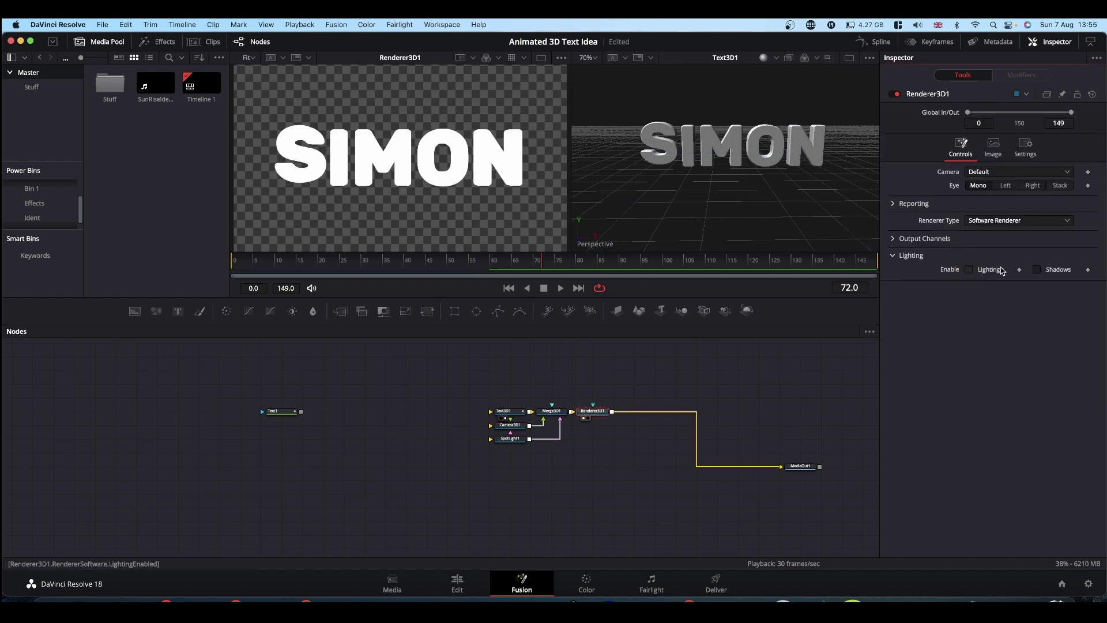
pyautogui.click(969, 270)
pyautogui.click(1036, 269)
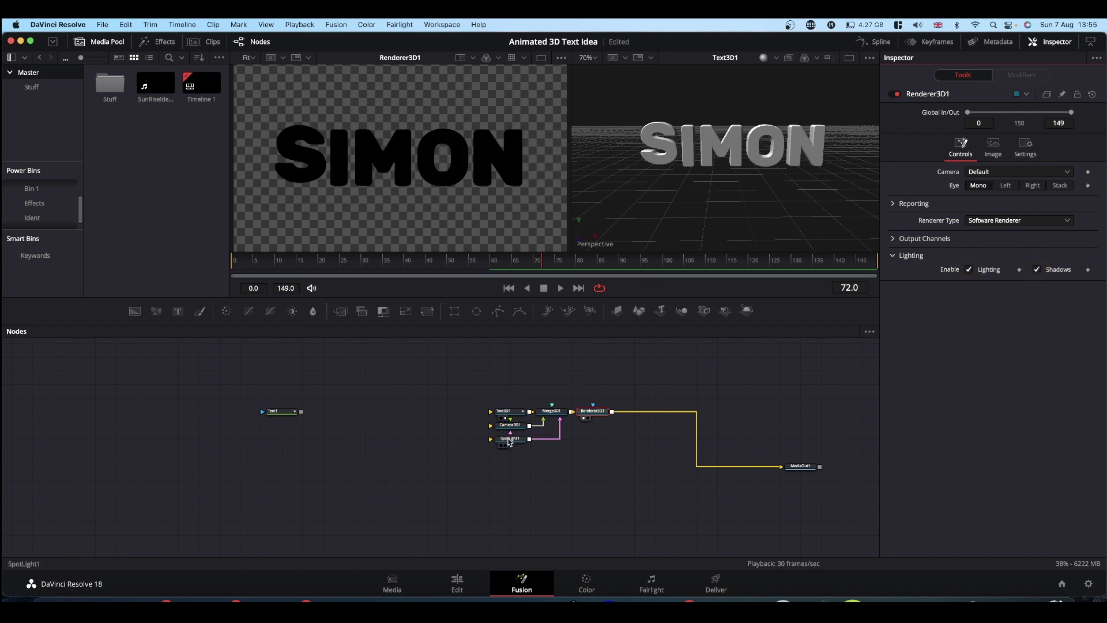
# Step: Move SpotLight1 to X -2.434, Z 1.74 and make it use a target so it lights the whole word
pyautogui.click(510, 439)
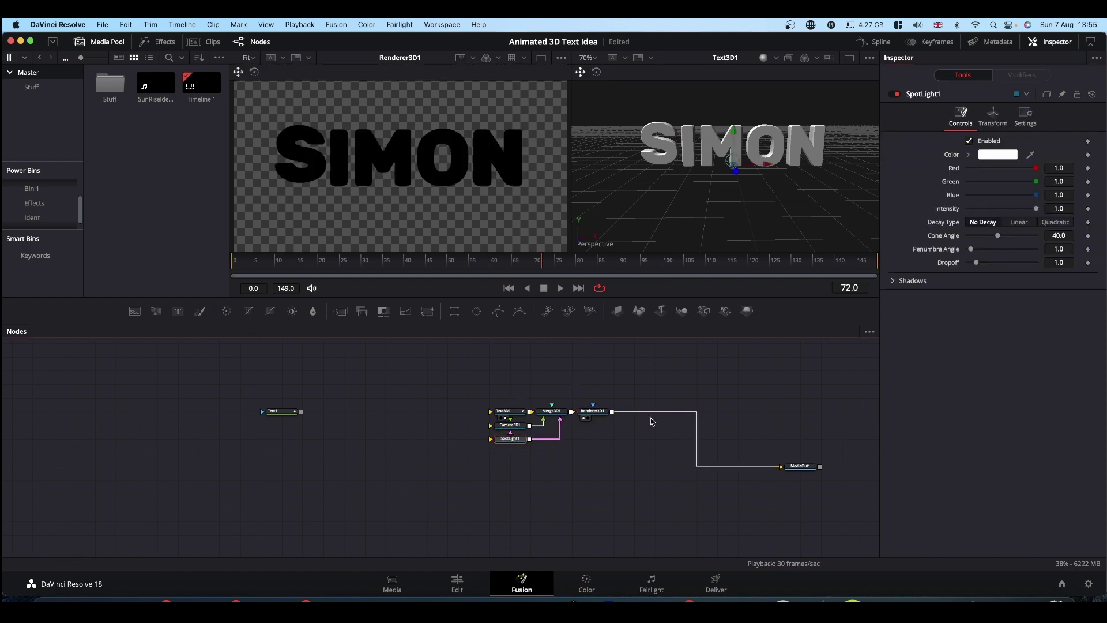
pyautogui.click(993, 114)
pyautogui.moveTo(988, 183); pyautogui.dragTo(974, 156)
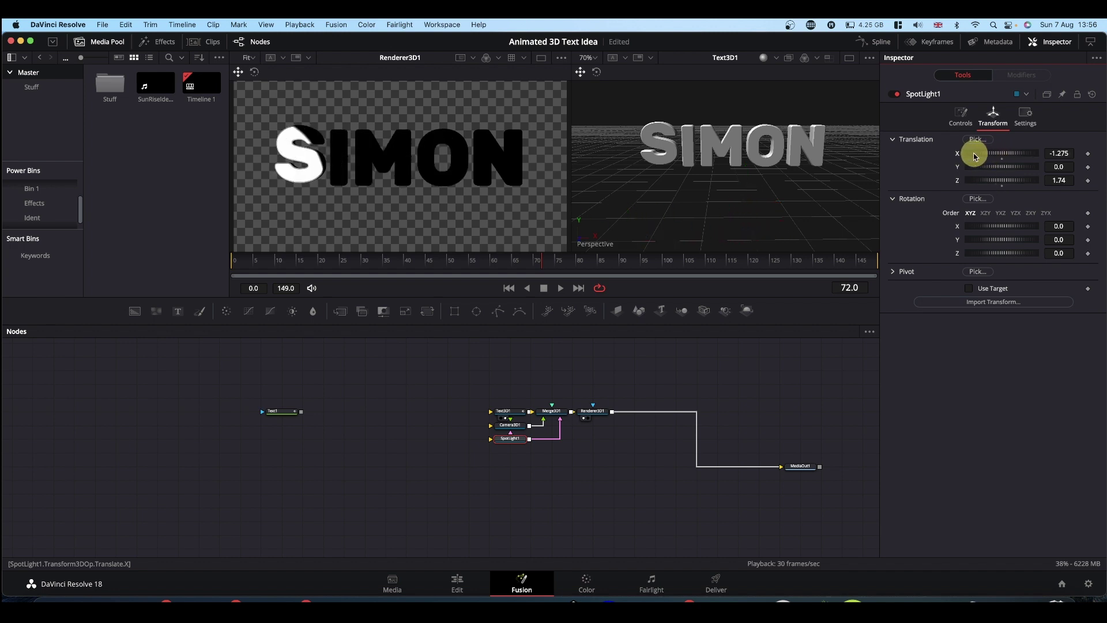
pyautogui.click(968, 288)
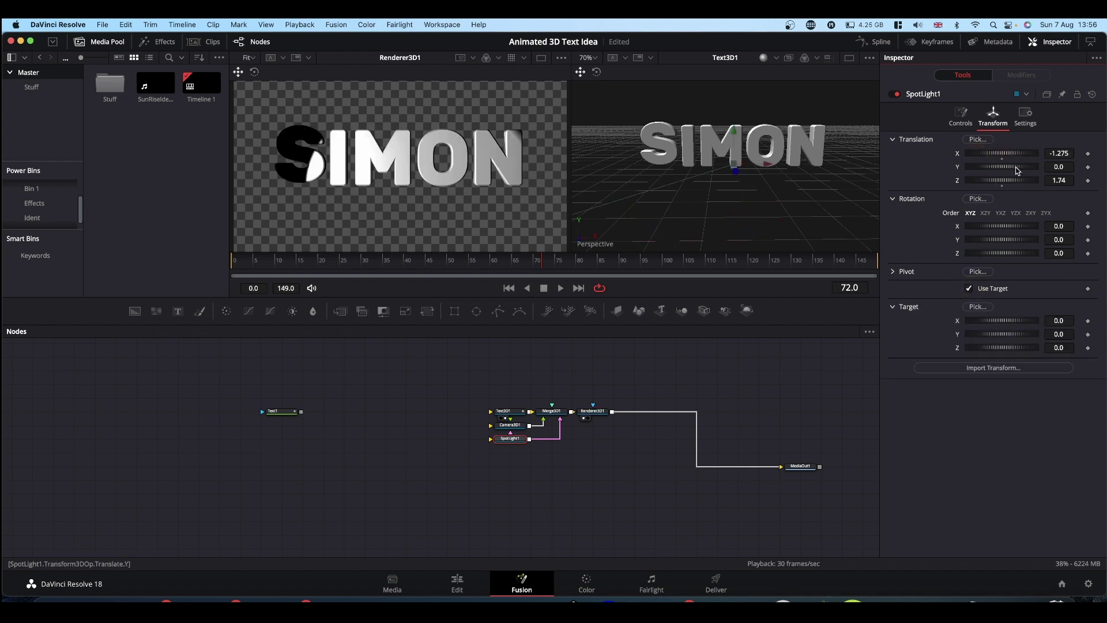
pyautogui.moveTo(1006, 156); pyautogui.dragTo(985, 156)
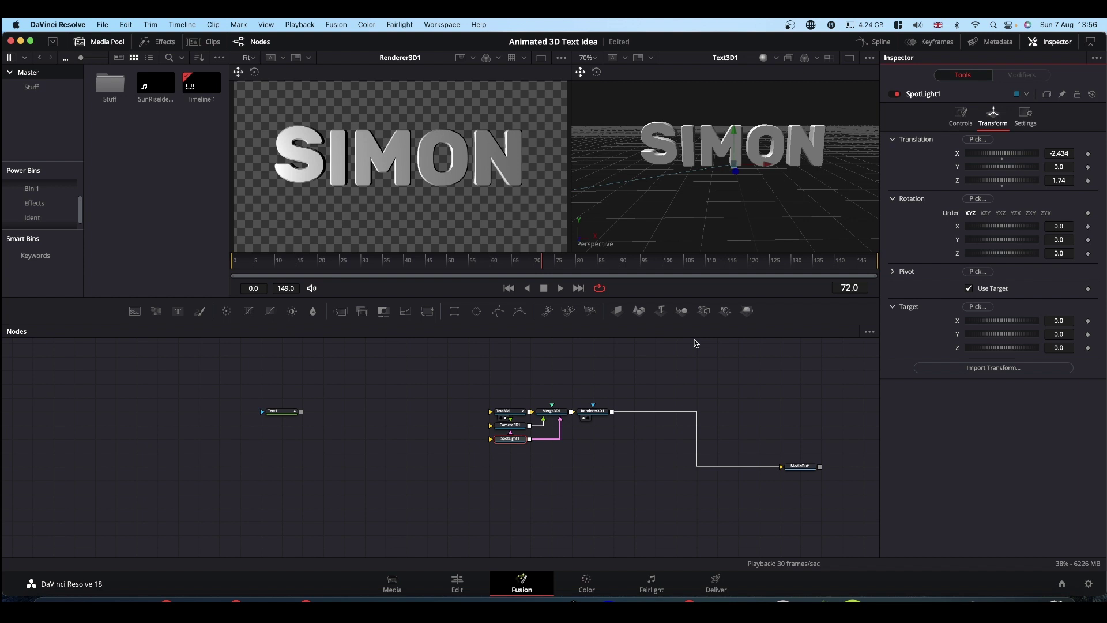
# Step: Play back the lit render of the letter animation from frame 0
pyautogui.moveTo(387, 265); pyautogui.dragTo(154, 260)
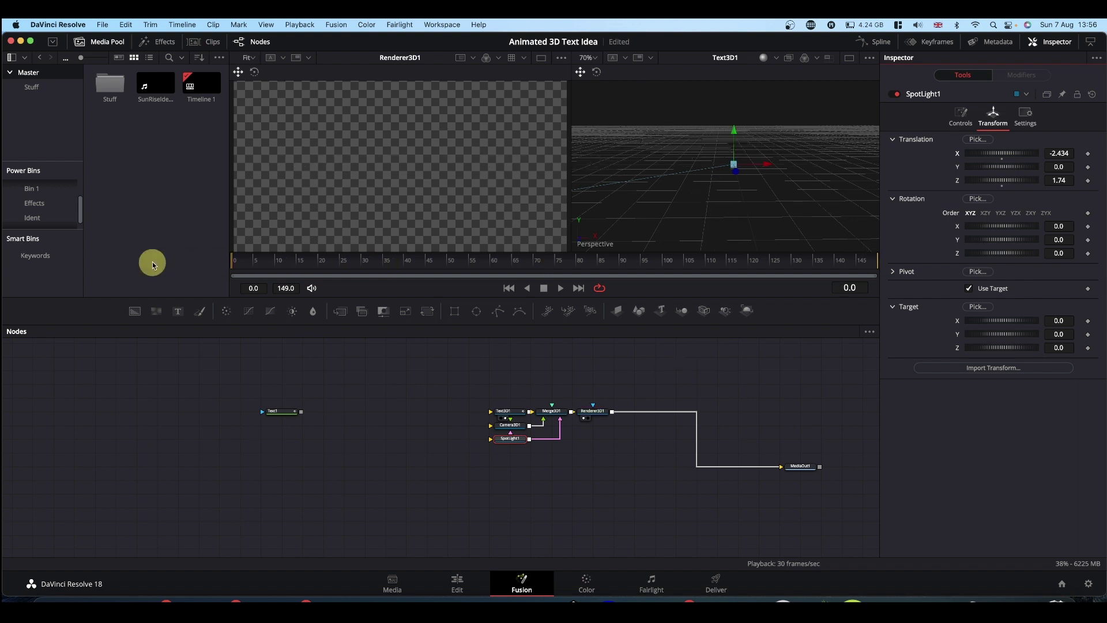
pyautogui.press('space')
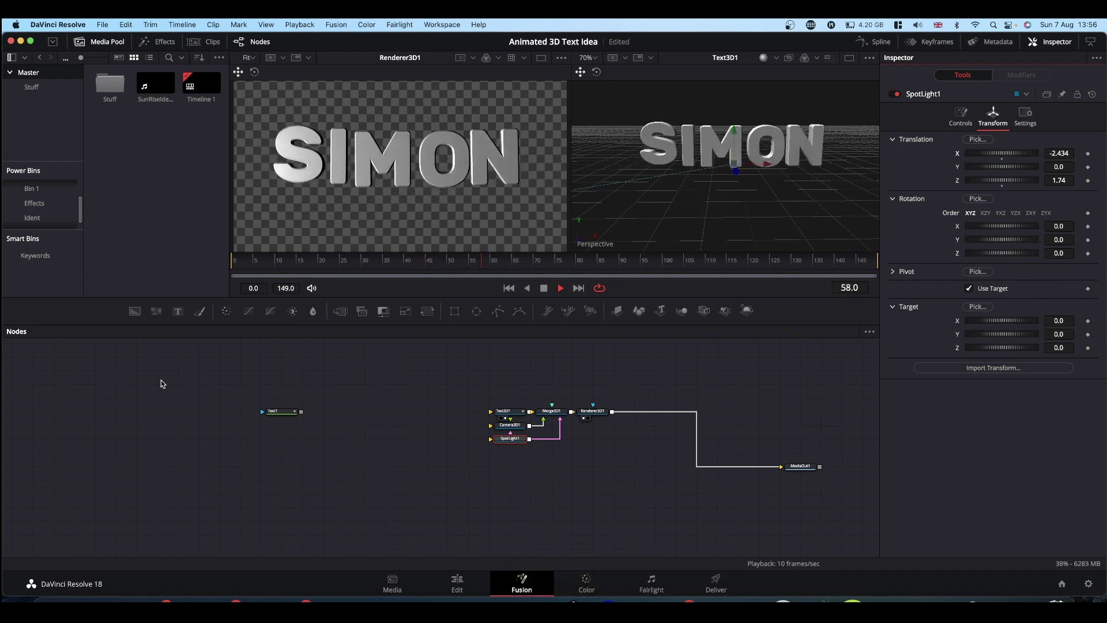
pyautogui.press('space')
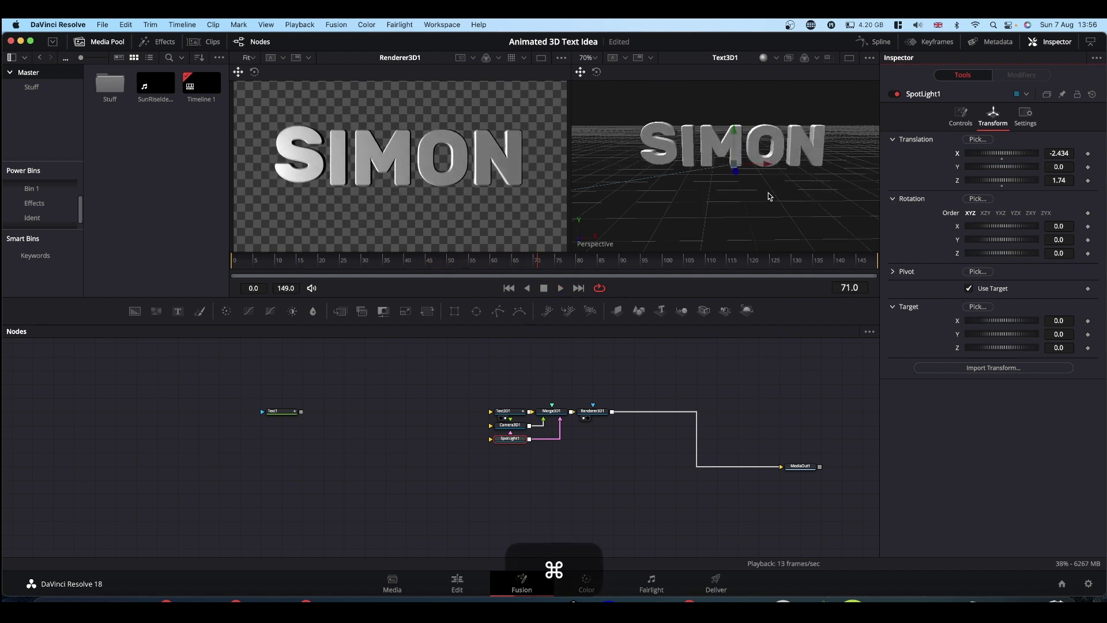
# Step: Pull Camera3D1 back from the text to Z about 9.49, checking the framing at frame 0
pyautogui.scroll(-10, 767, 196)
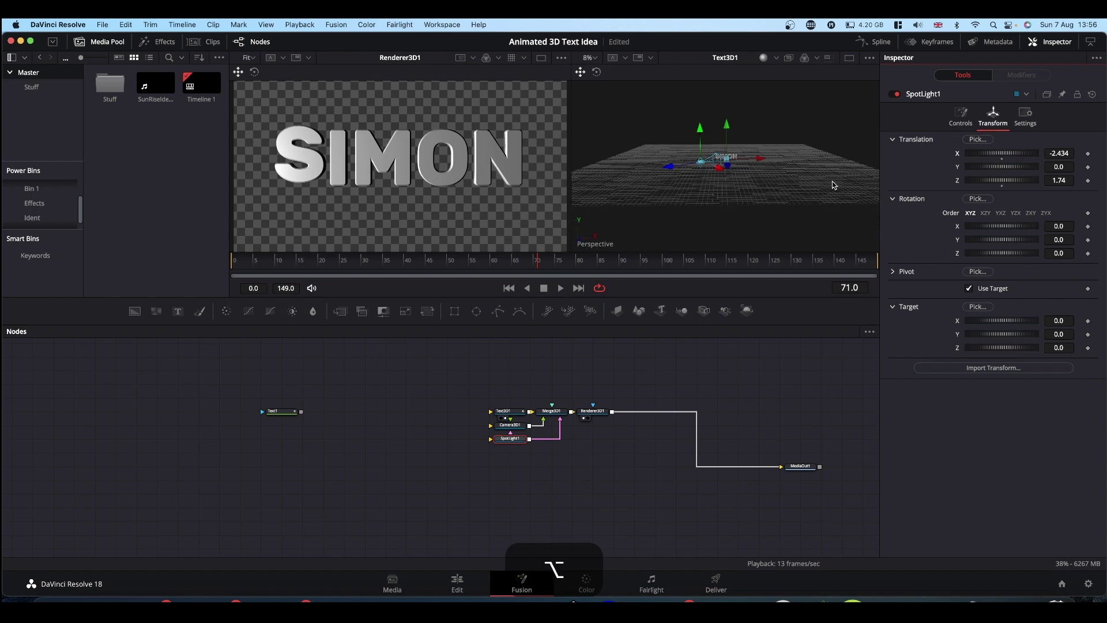
pyautogui.moveTo(766, 198); pyautogui.dragTo(704, 212)
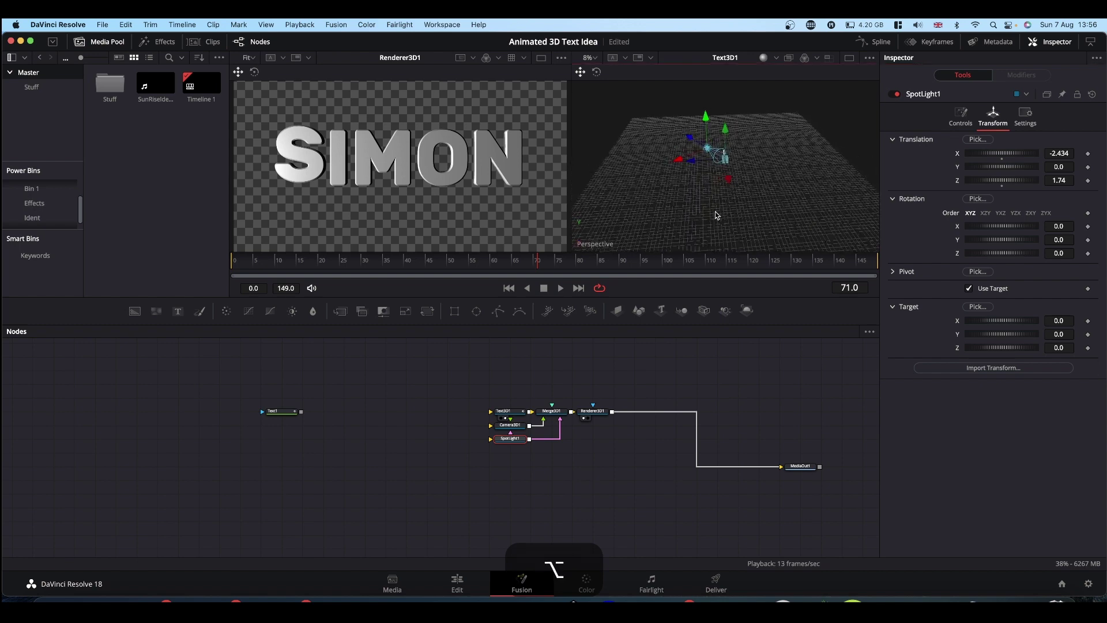
pyautogui.click(510, 425)
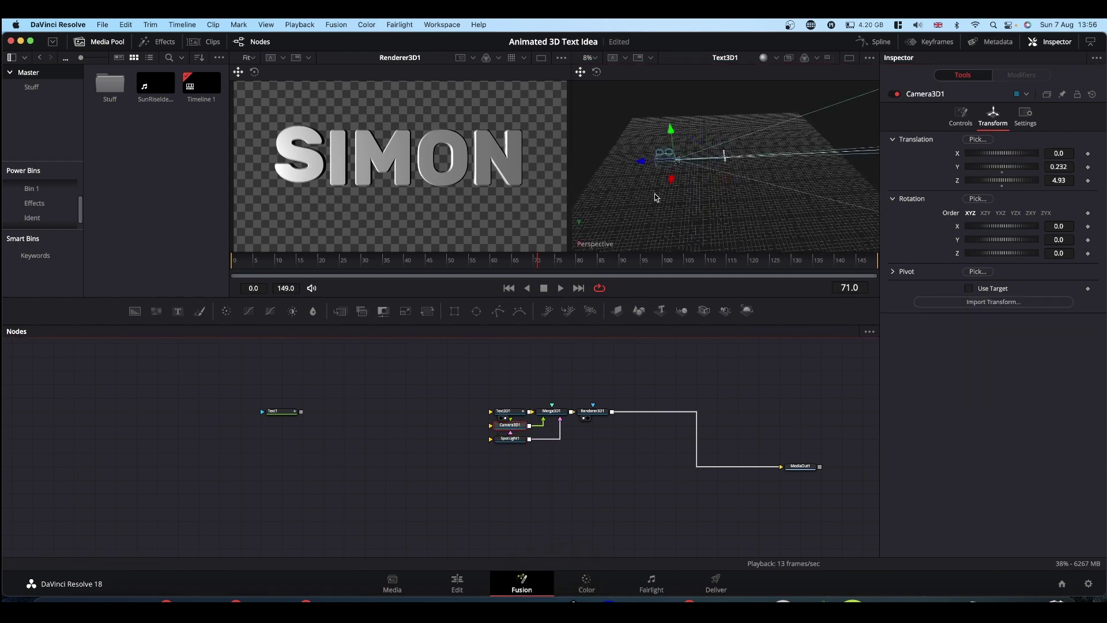
pyautogui.moveTo(367, 261); pyautogui.dragTo(119, 259)
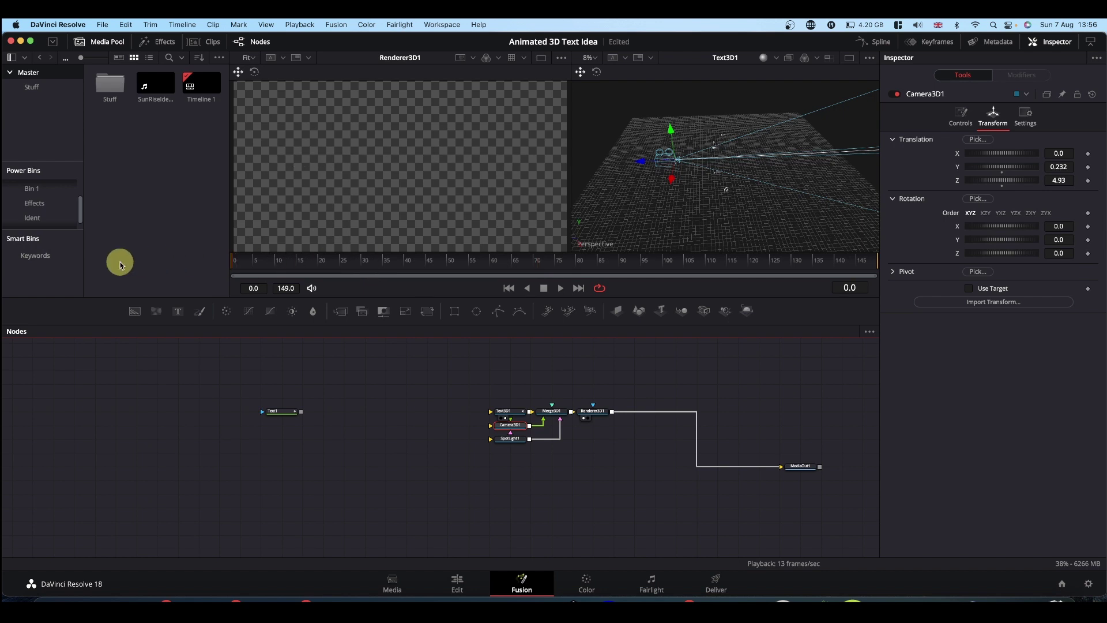
pyautogui.moveTo(646, 165); pyautogui.dragTo(552, 165)
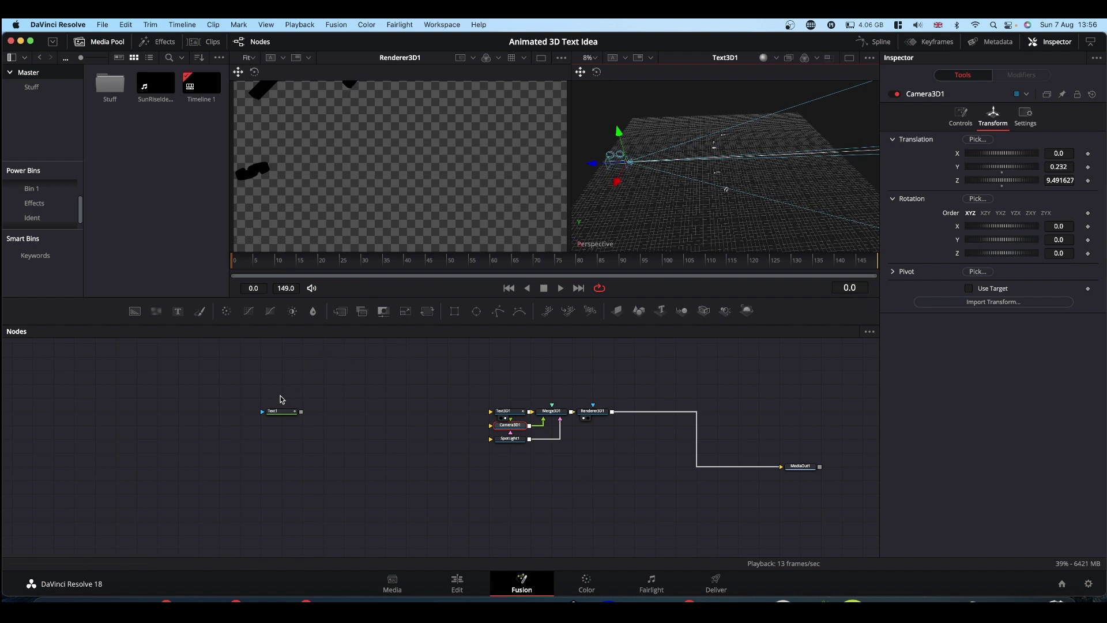
# Step: At frame 0, set the character-level Offset X of Text1's first letter to -2.185 so it starts outside the frame
pyautogui.click(280, 413)
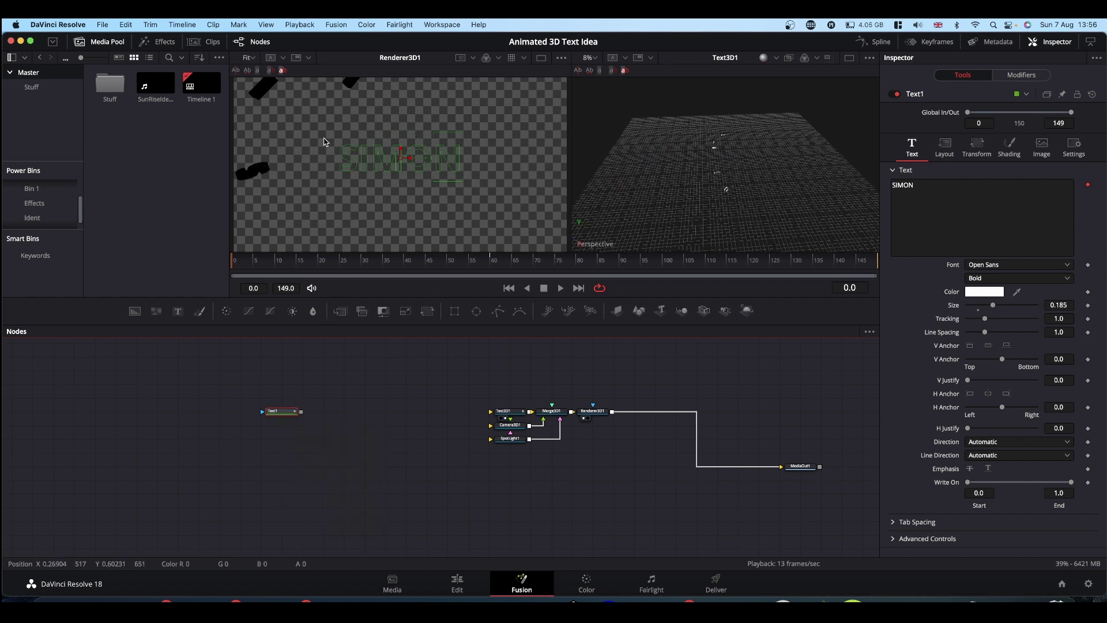
pyautogui.moveTo(326, 142); pyautogui.dragTo(354, 180)
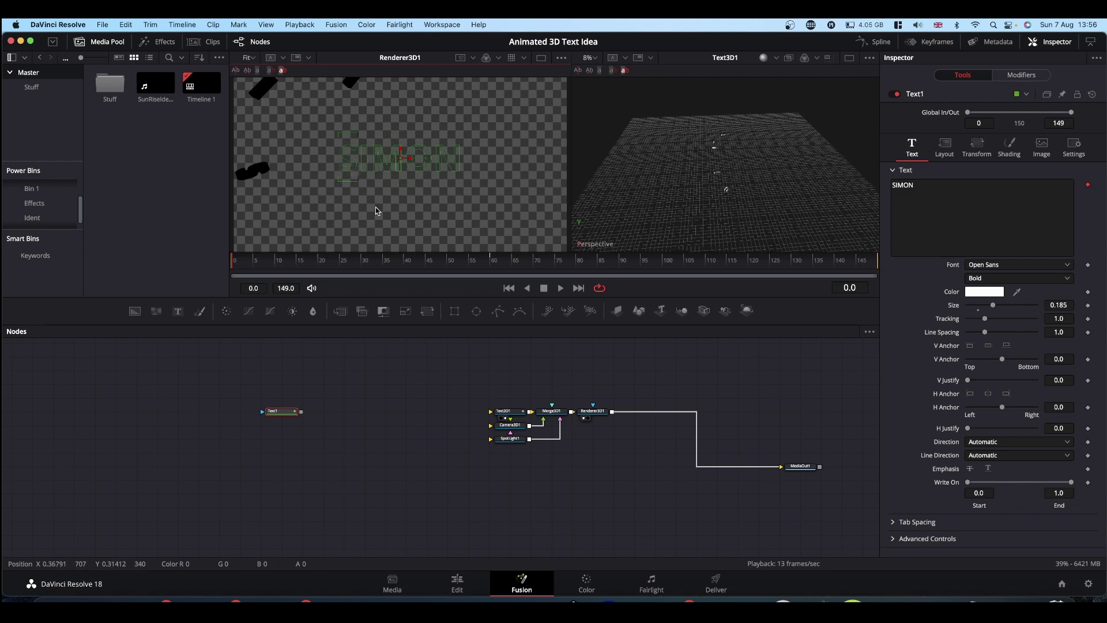
pyautogui.moveTo(491, 267); pyautogui.dragTo(144, 265)
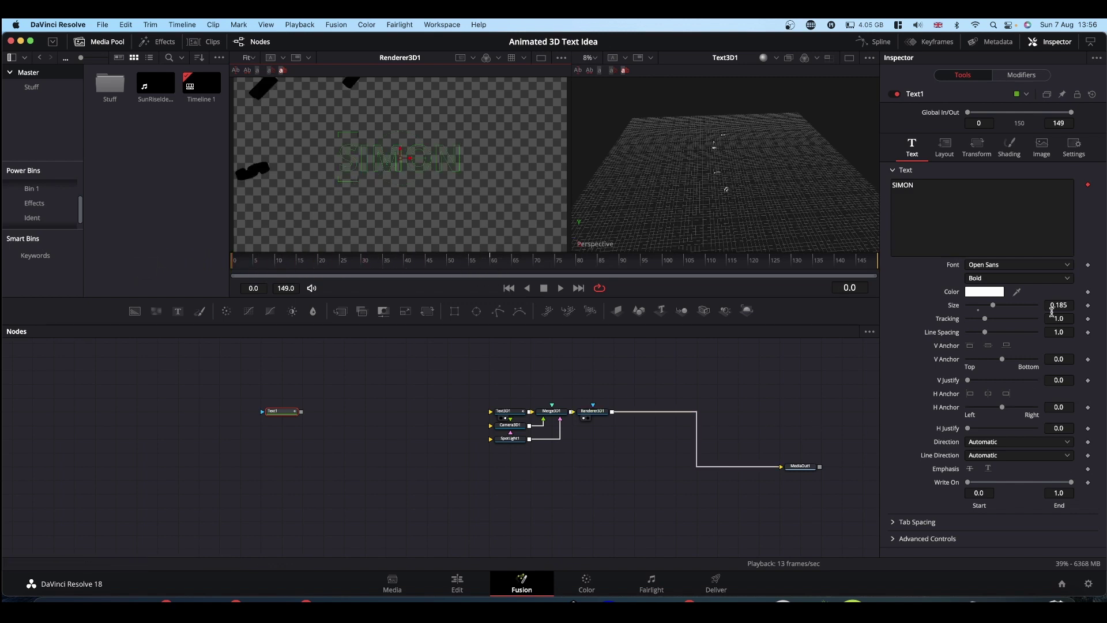
pyautogui.click(1021, 75)
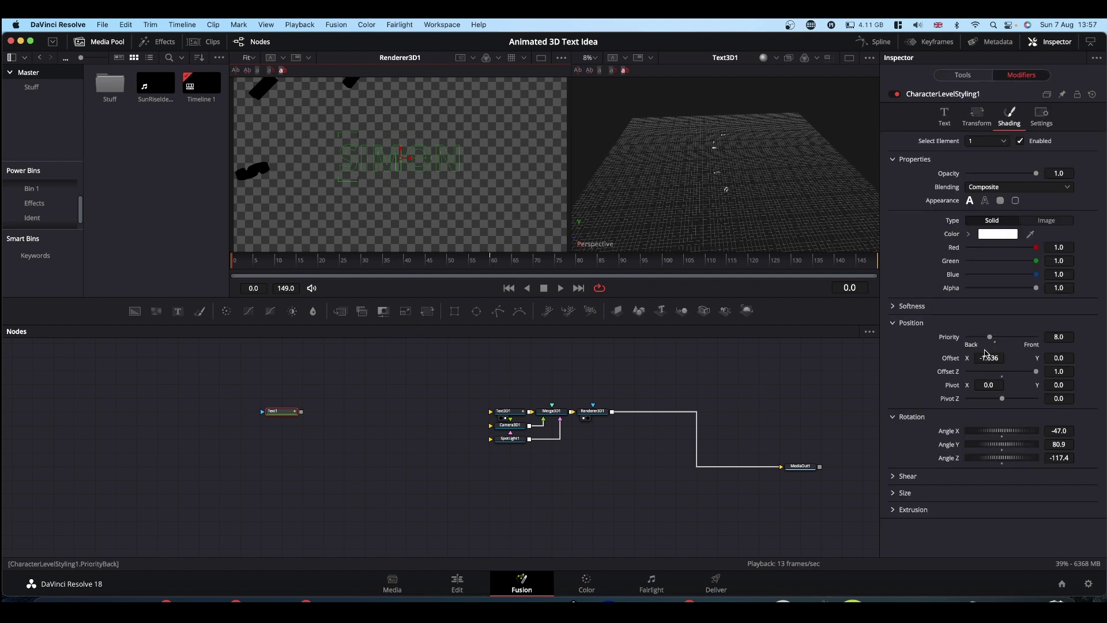
pyautogui.moveTo(992, 357); pyautogui.dragTo(695, 358)
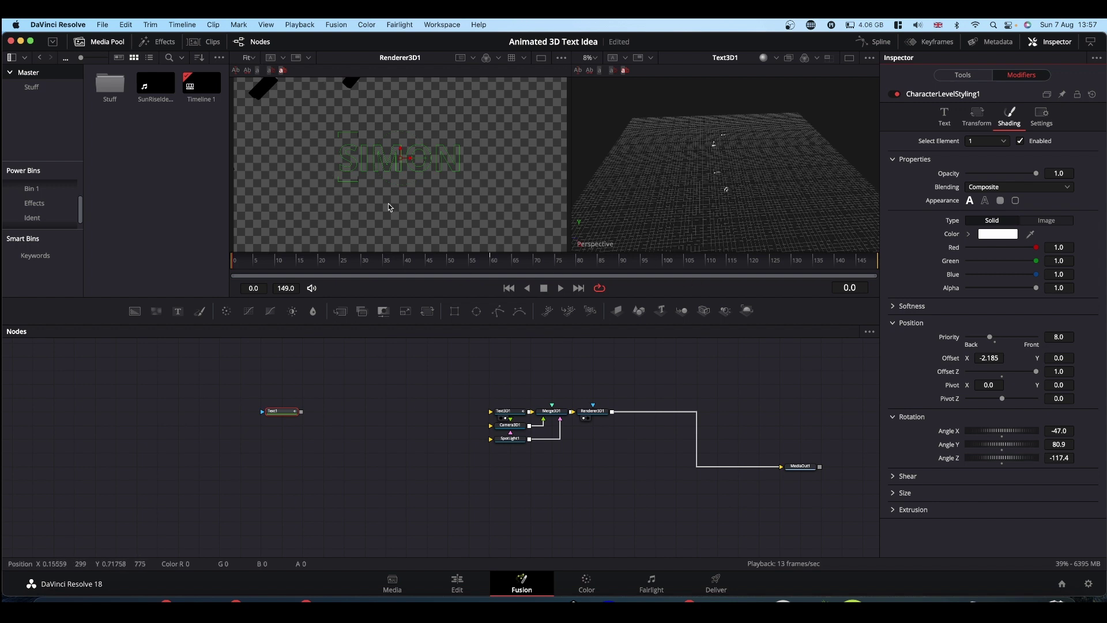
# Step: At frame 0, set the fourth letter's Offset Y to -1.47 and raise the last letter's Offset Y until it starts out of frame
pyautogui.moveTo(416, 191); pyautogui.dragTo(428, 113)
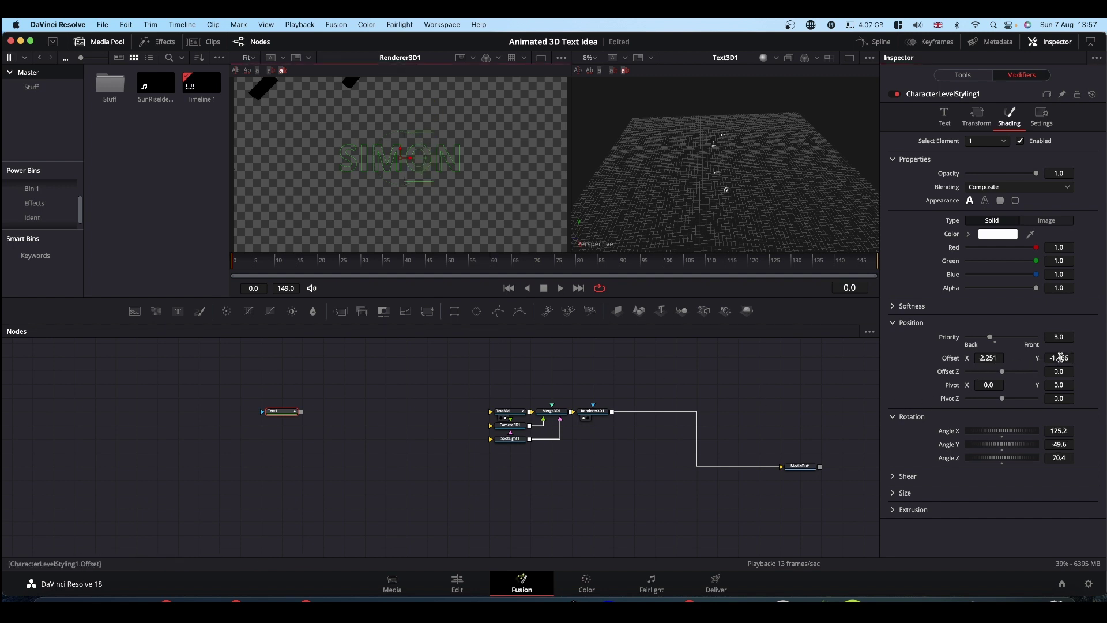
pyautogui.moveTo(1059, 358); pyautogui.dragTo(513, 359)
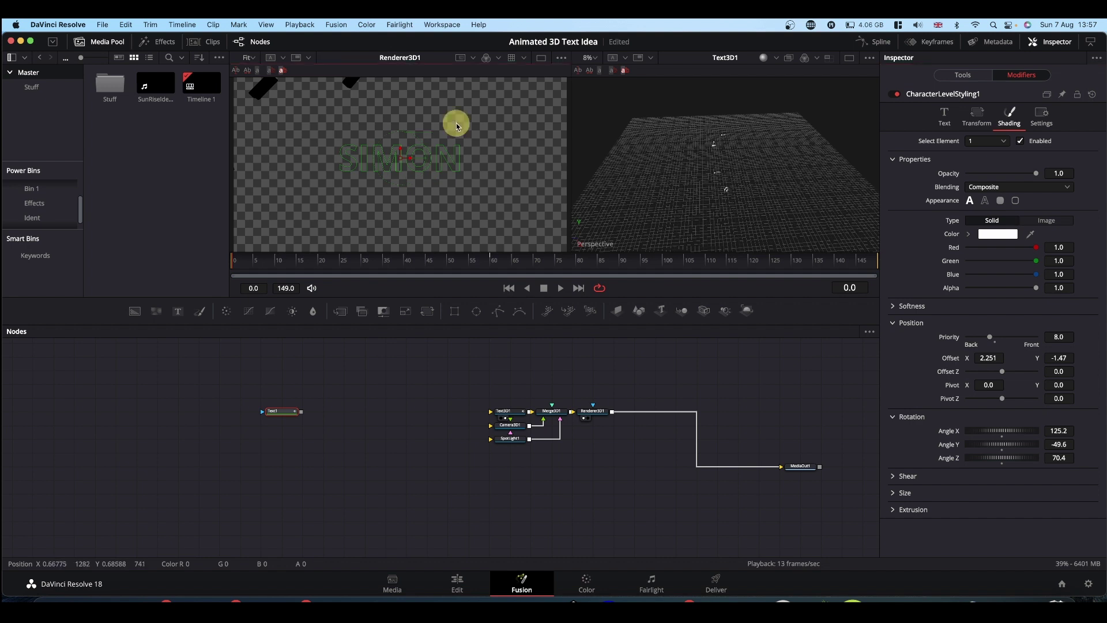
pyautogui.moveTo(456, 123); pyautogui.dragTo(462, 192)
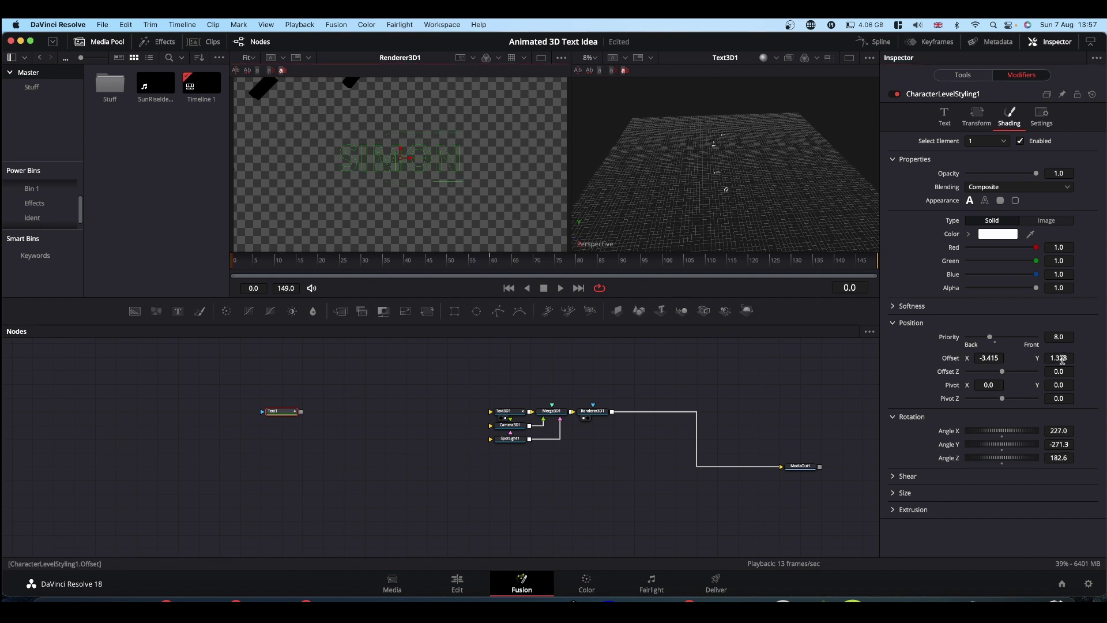
pyautogui.moveTo(1061, 357); pyautogui.dragTo(731, 356)
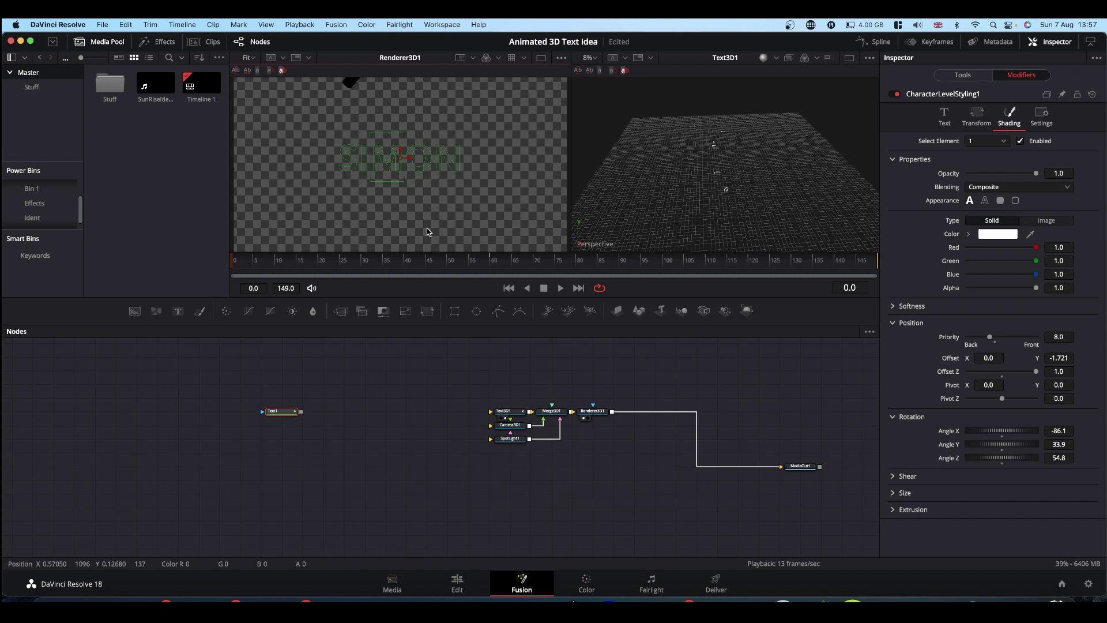
# Step: At frame 0, set the third letter's Offset Y to -1.785 and the second letter's Offset Y to 1.954
pyautogui.click(427, 227)
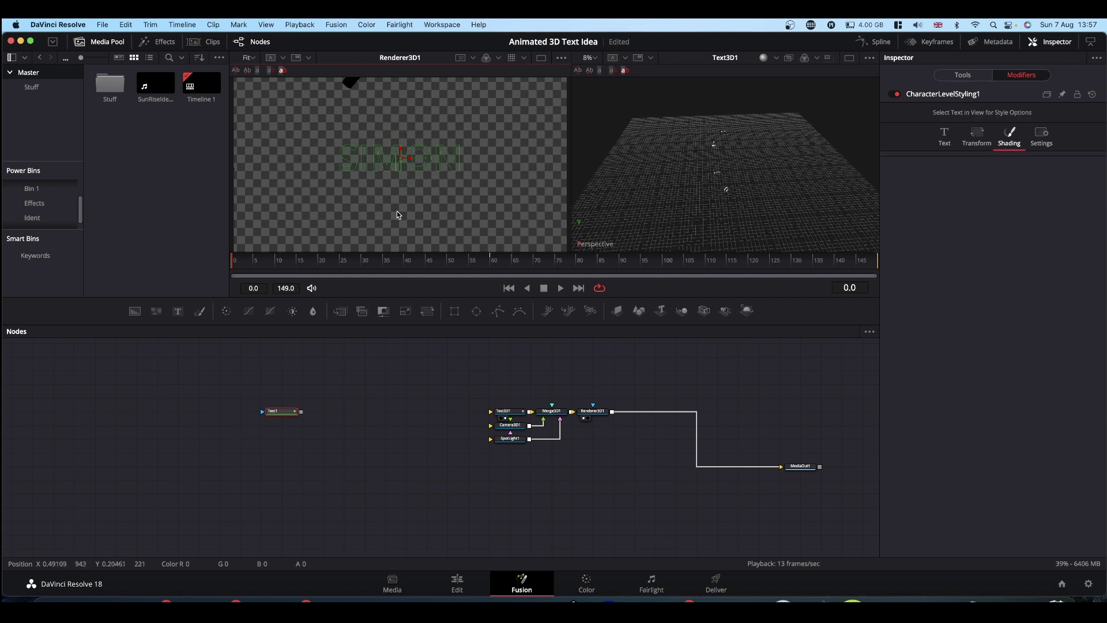
pyautogui.moveTo(396, 208); pyautogui.dragTo(388, 132)
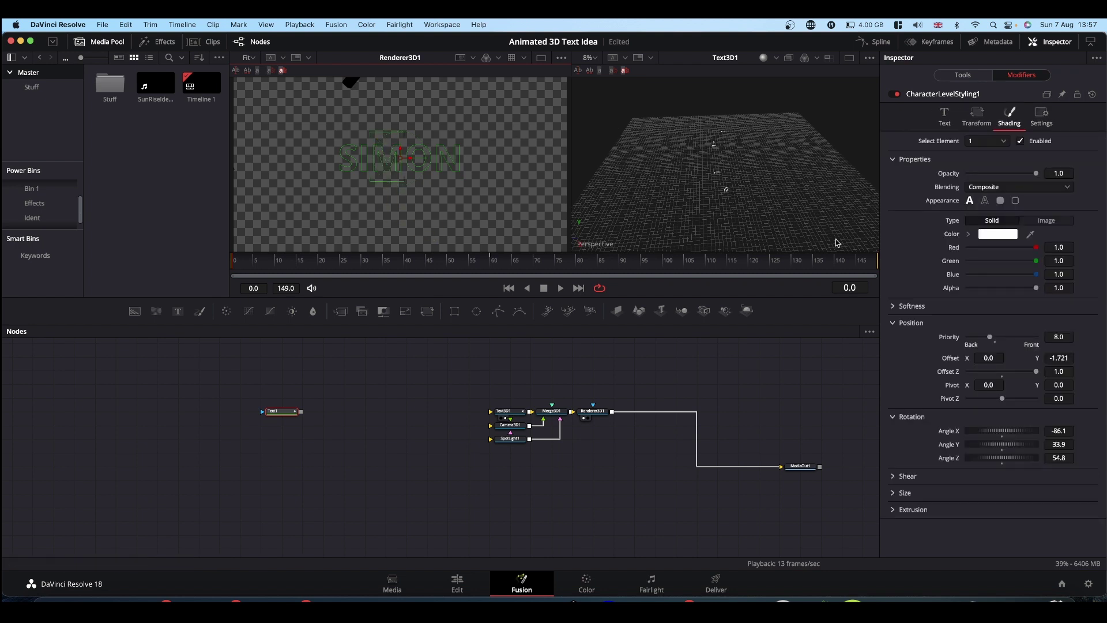
pyautogui.moveTo(1056, 358); pyautogui.dragTo(467, 356)
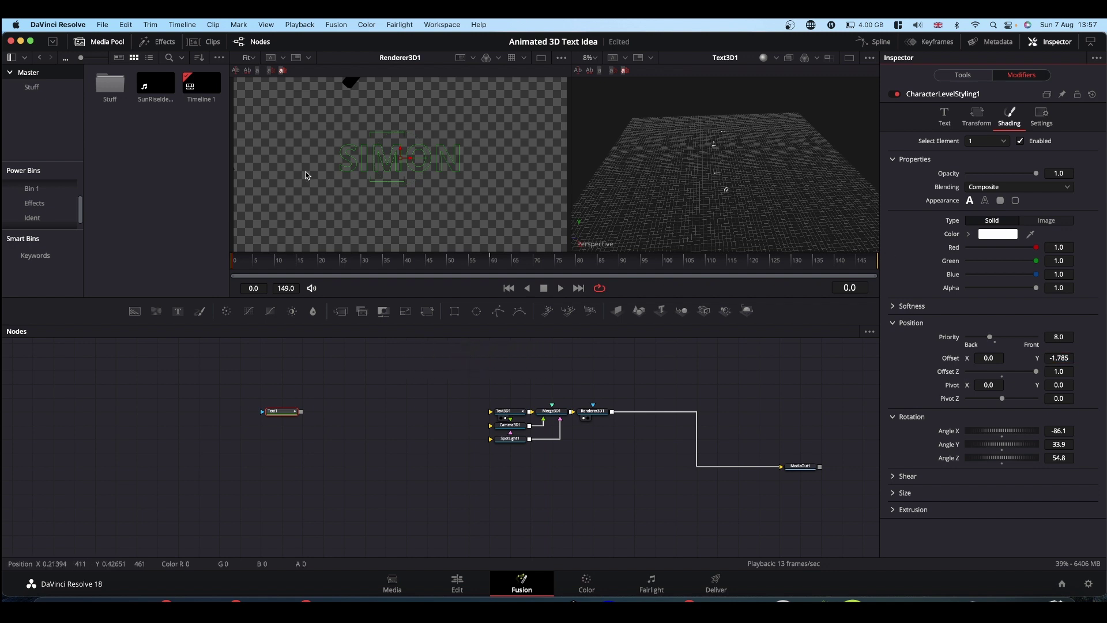
pyautogui.click(361, 171)
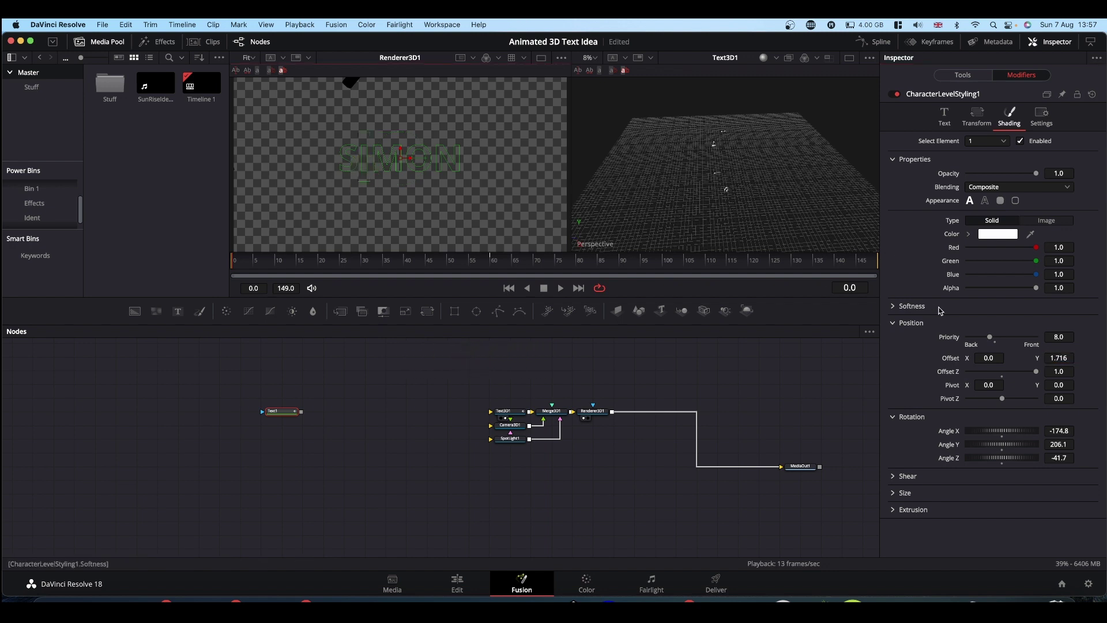
pyautogui.moveTo(1054, 357); pyautogui.dragTo(632, 356)
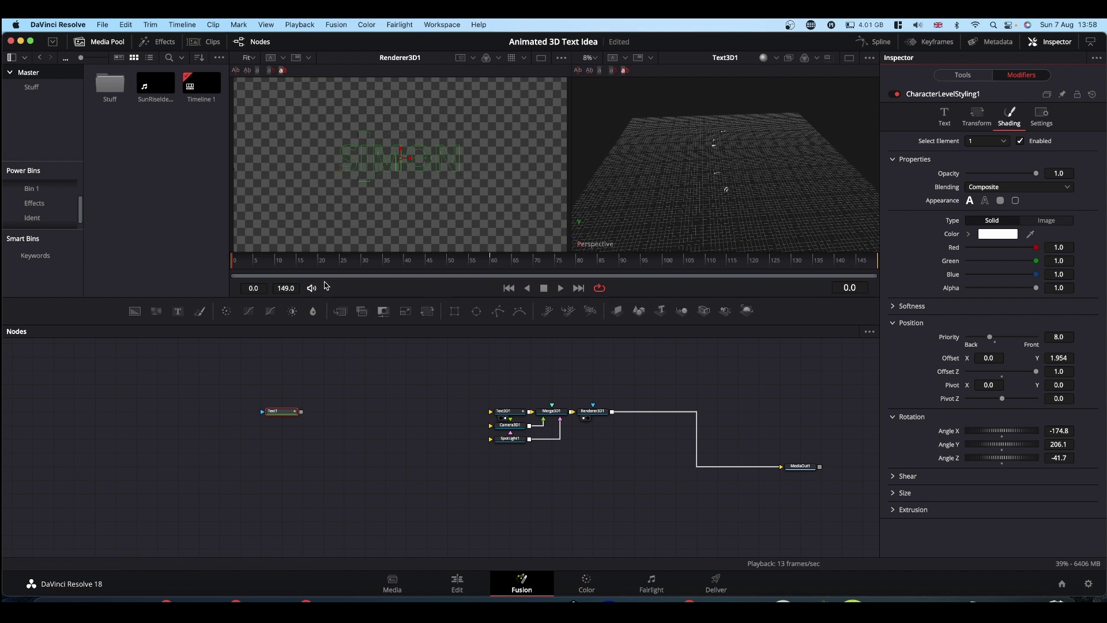
# Step: Play the letter animation from frame 0, then rewind and replay it to check the starting positions
pyautogui.press('space')
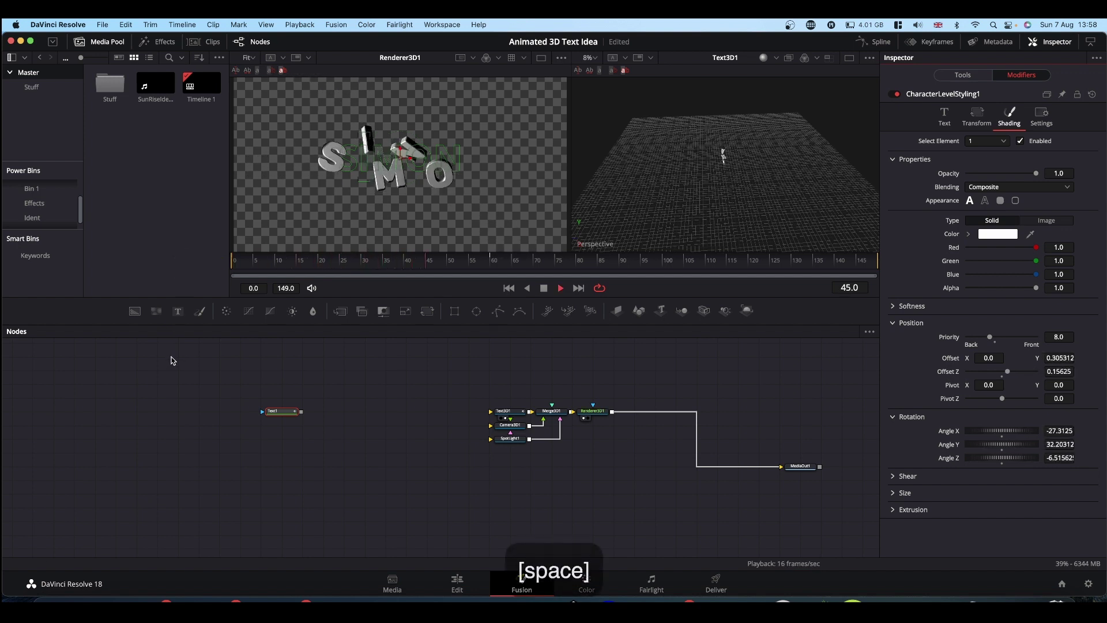
pyautogui.press('space')
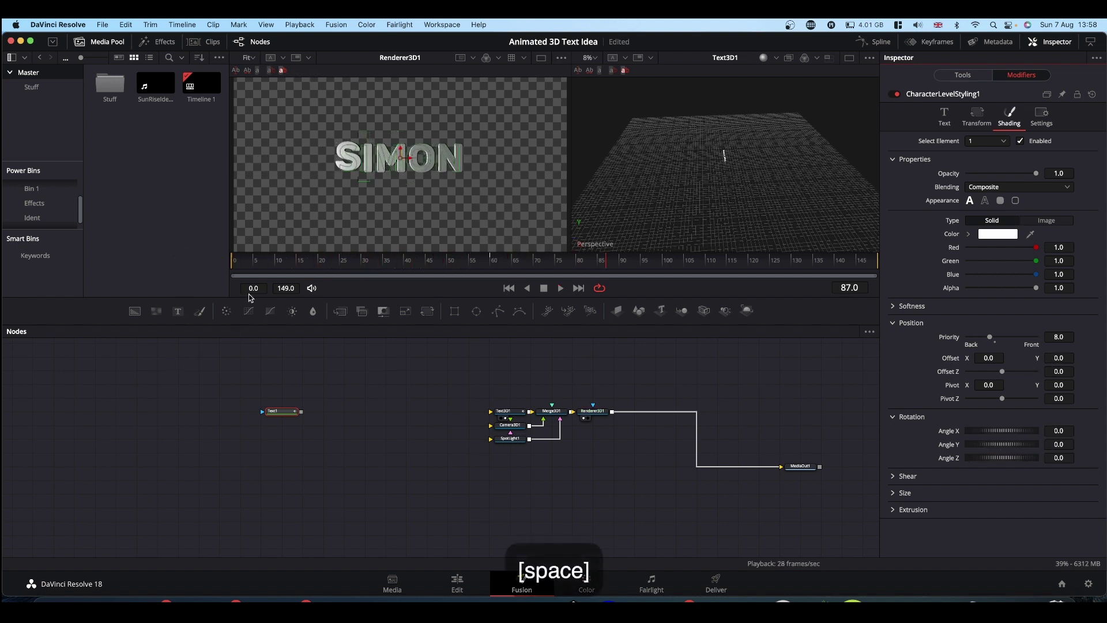
pyautogui.moveTo(268, 263); pyautogui.dragTo(204, 263)
pyautogui.press('space')
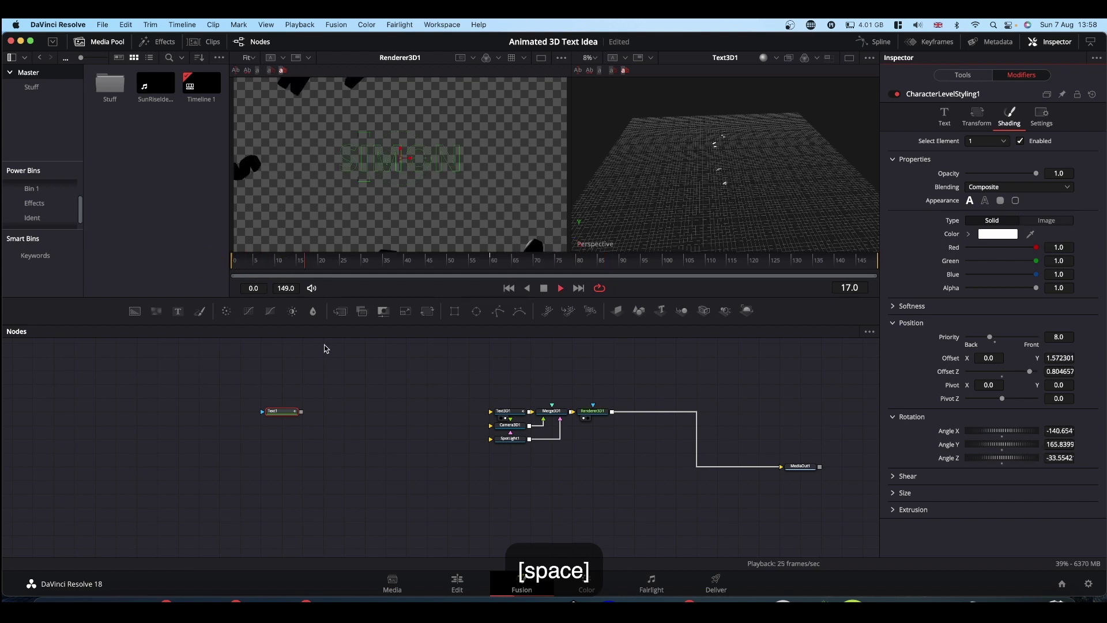